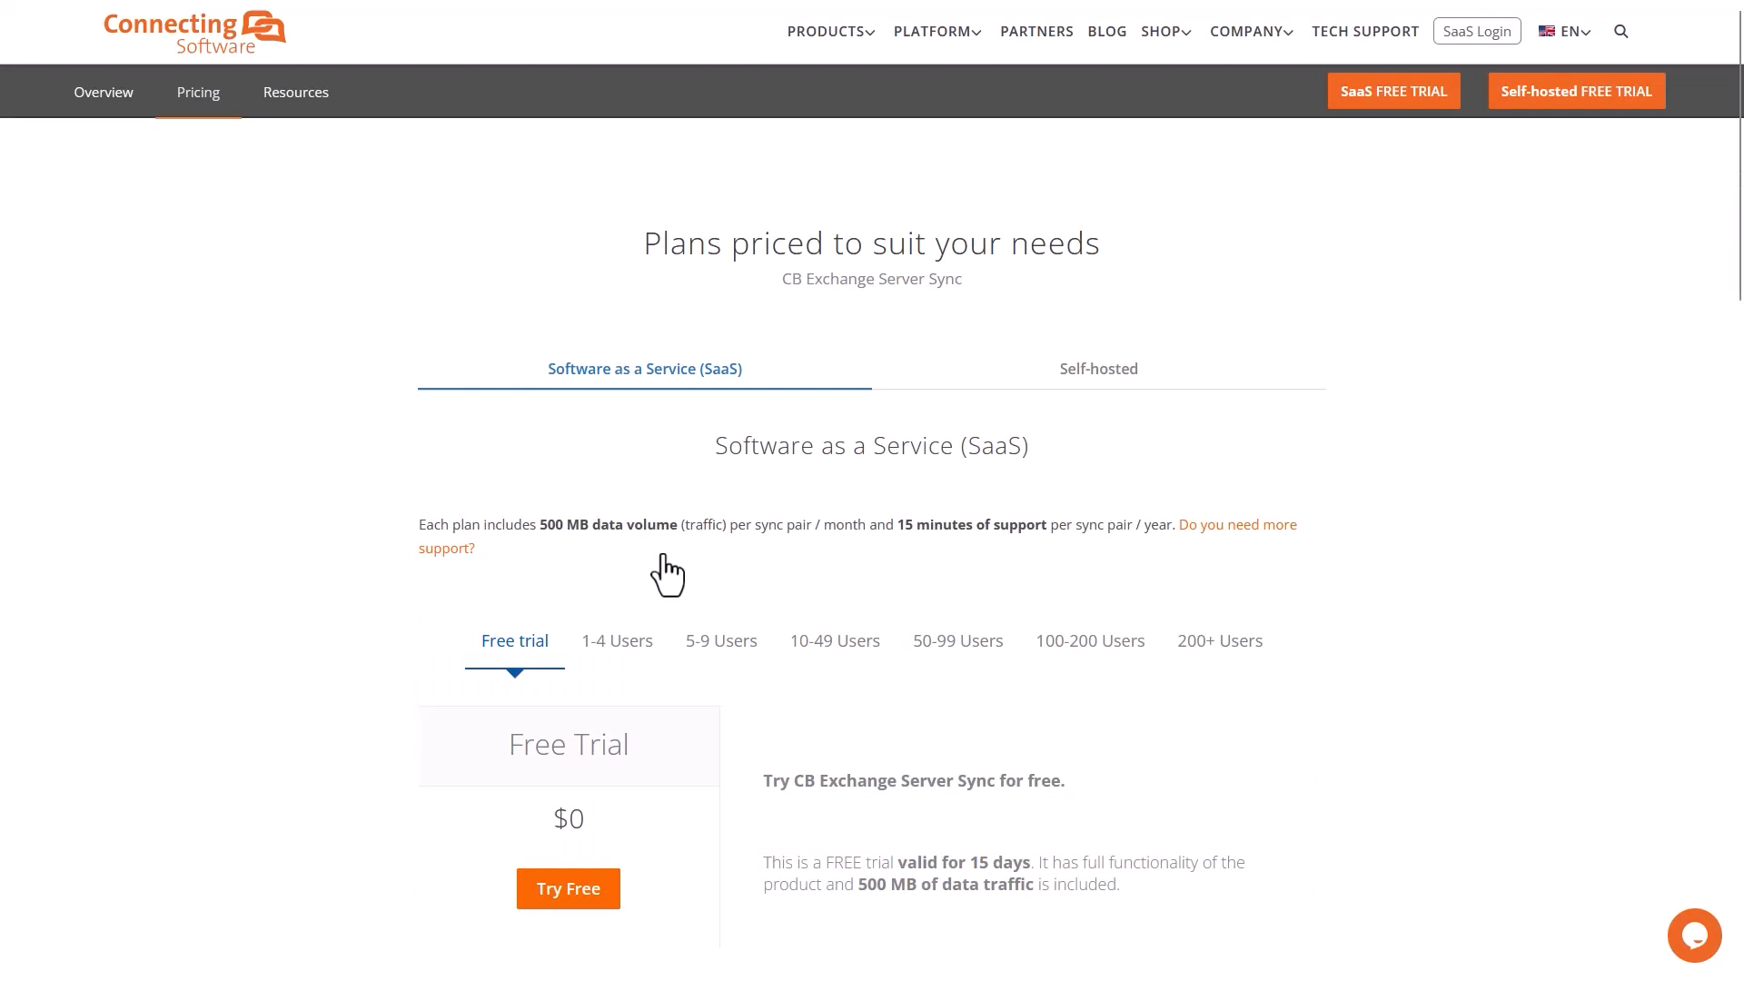
Step: Add the CB Exchange Server Sync free trial to the shop cart and proceed to checkout
left_click(578, 895)
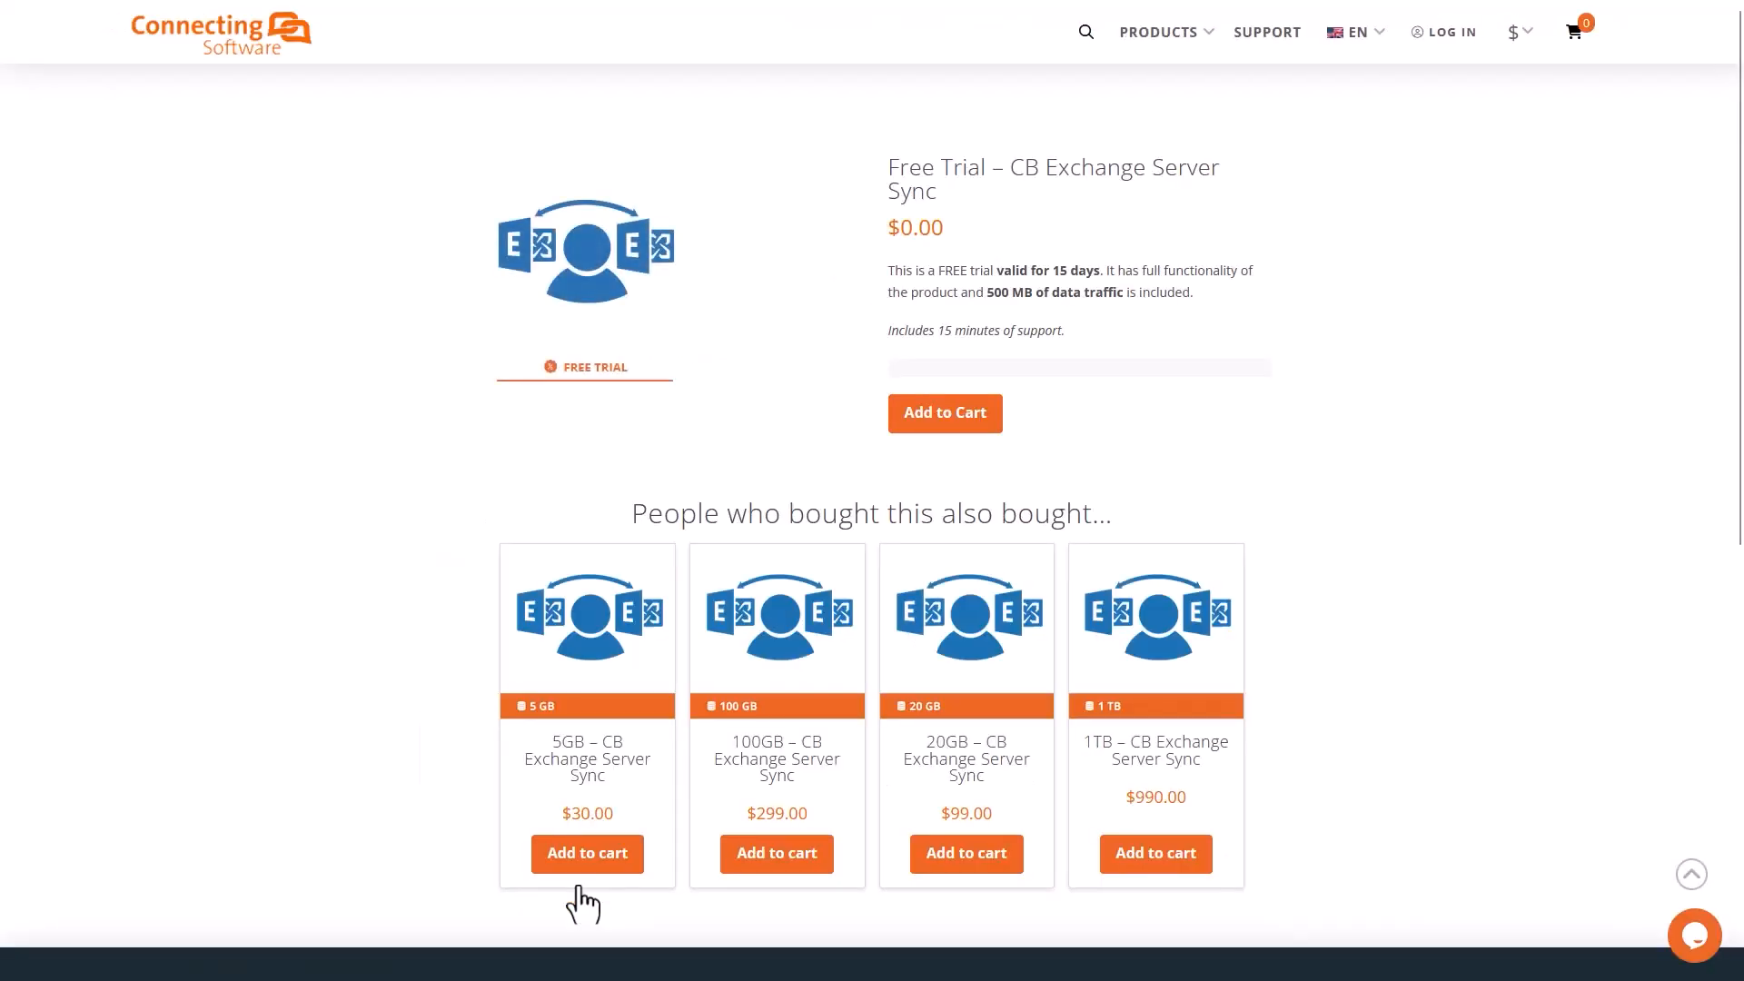
left_click(946, 423)
left_click(965, 388)
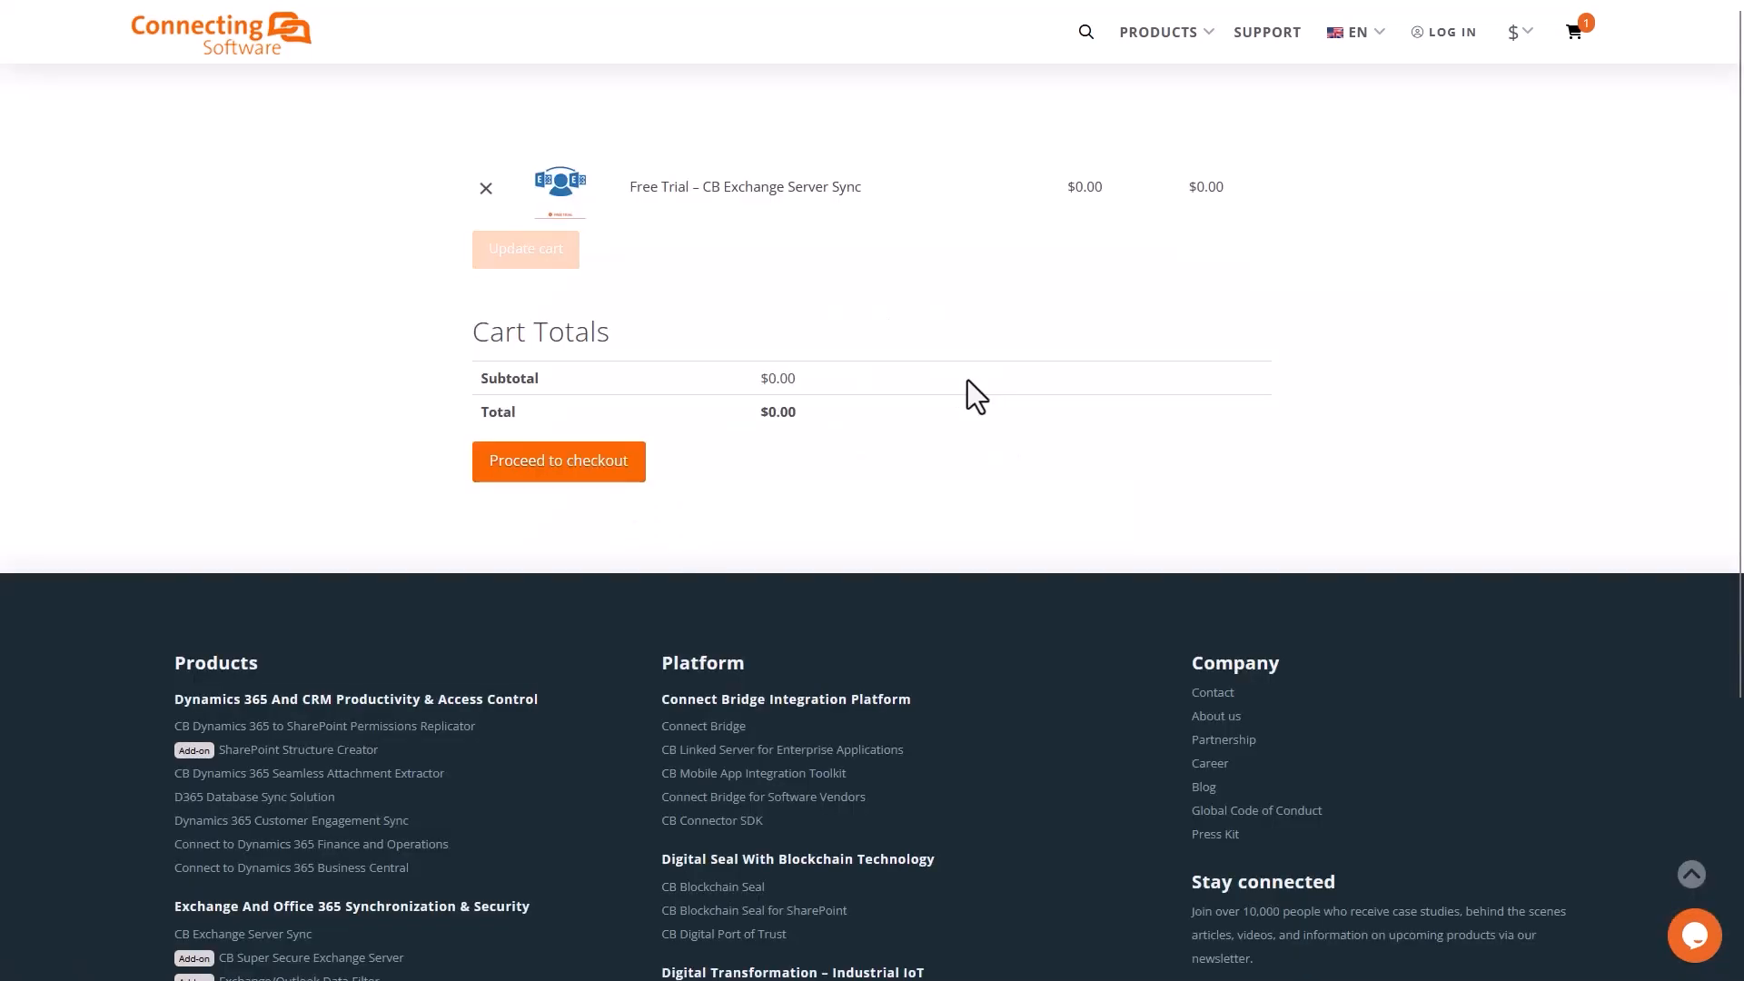
left_click(581, 461)
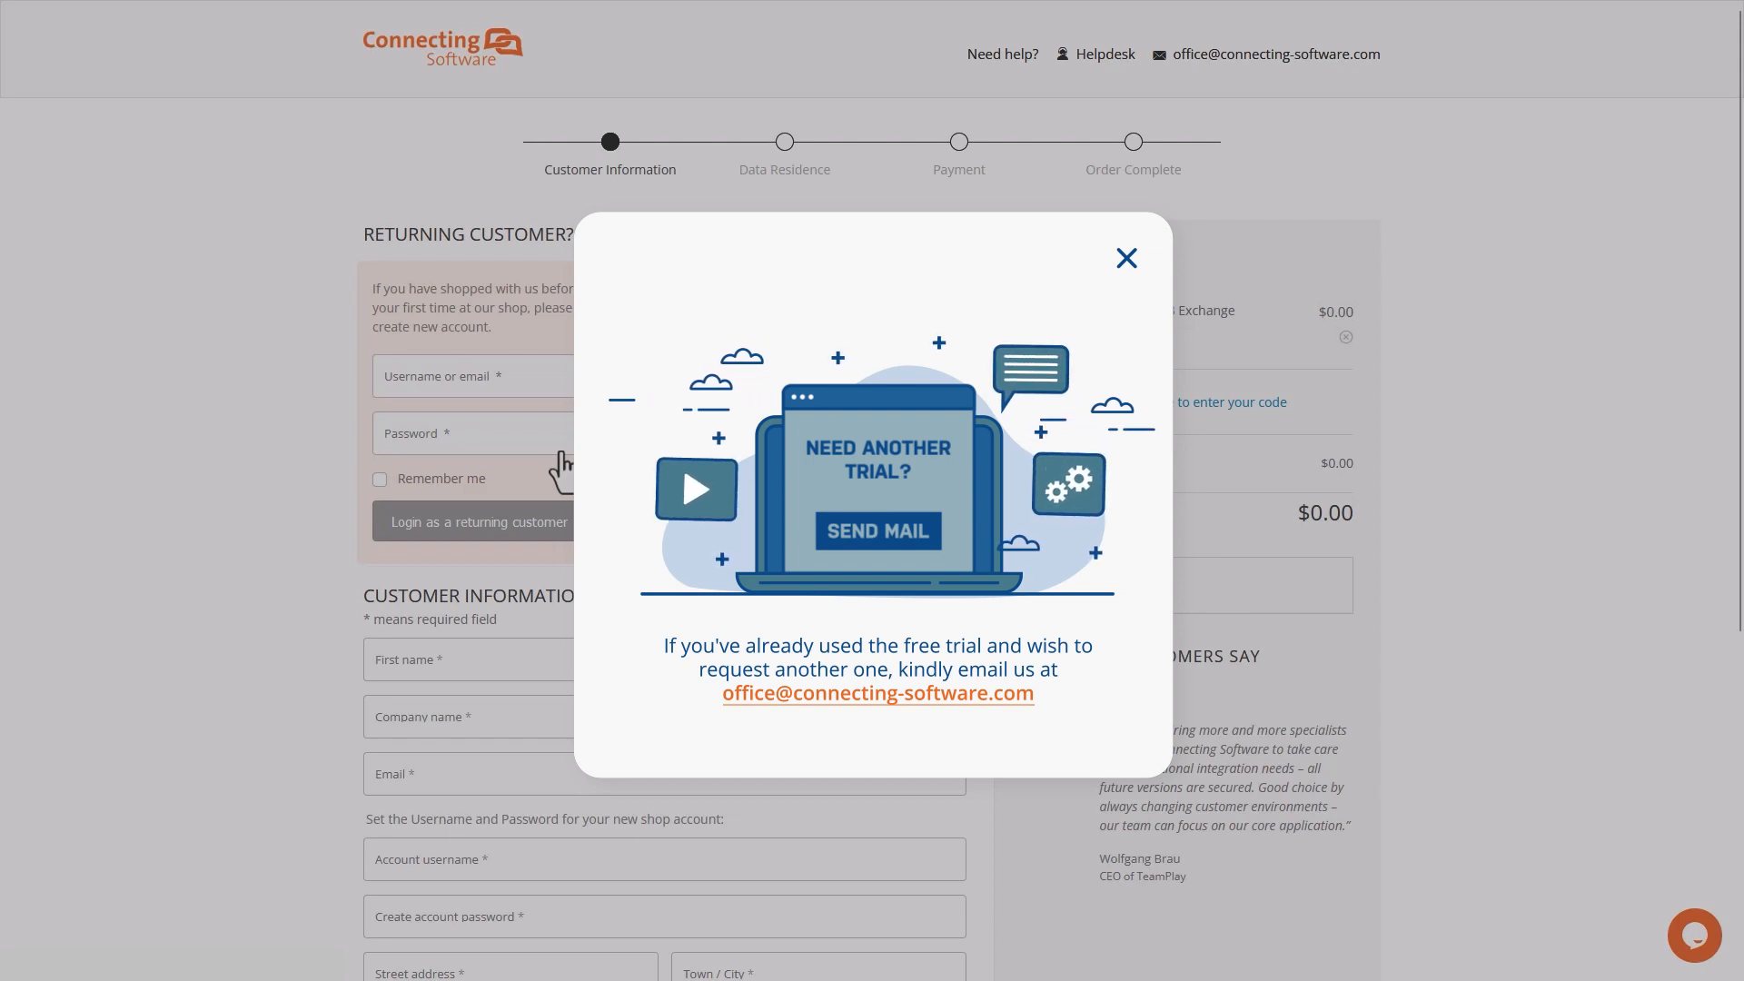
Step: Dismiss the trial notice and enter the customer's first name, last name and company name
left_click(560, 468)
scroll(561, 468, "down", 2)
left_click(561, 470)
type("Admin")
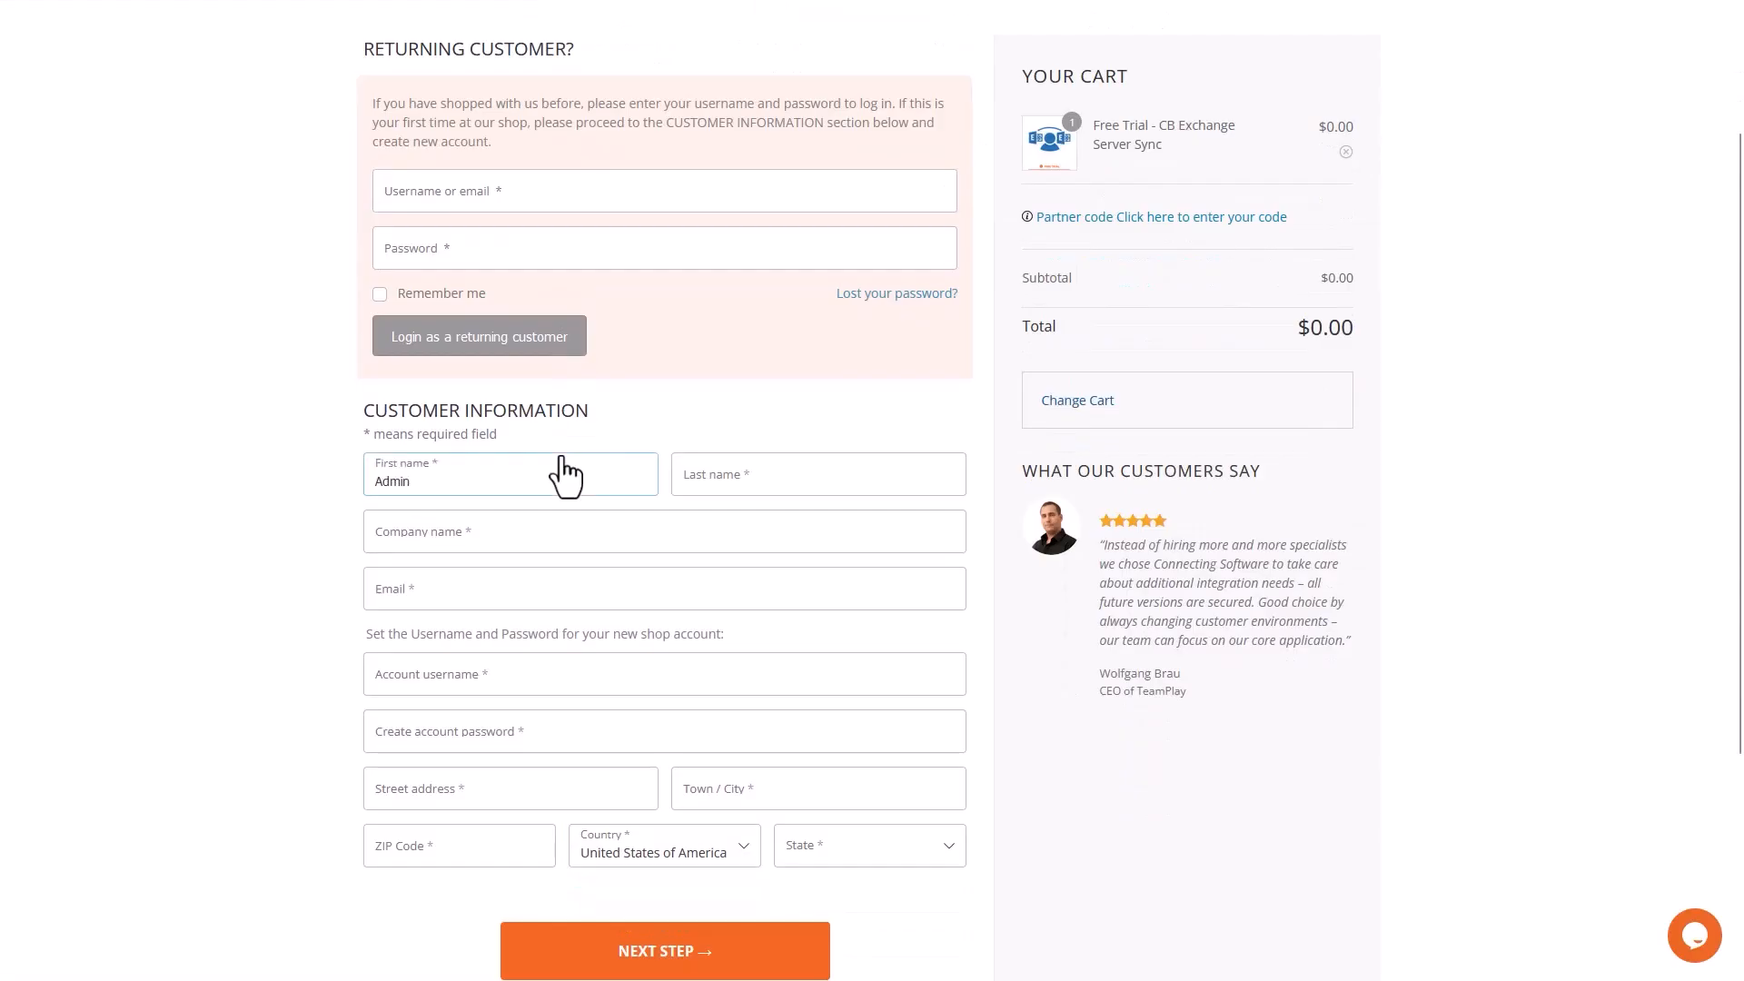
key("Tab")
type("Admin")
key("Tab")
type("Connecting Software Inc")
Step: Fill in the customer's e-mail, account username and postal address, then continue to Data Residence
key("Tab")
type("admin@company.com")
key("Tab")
type("admin@company-name")
key("Tab")
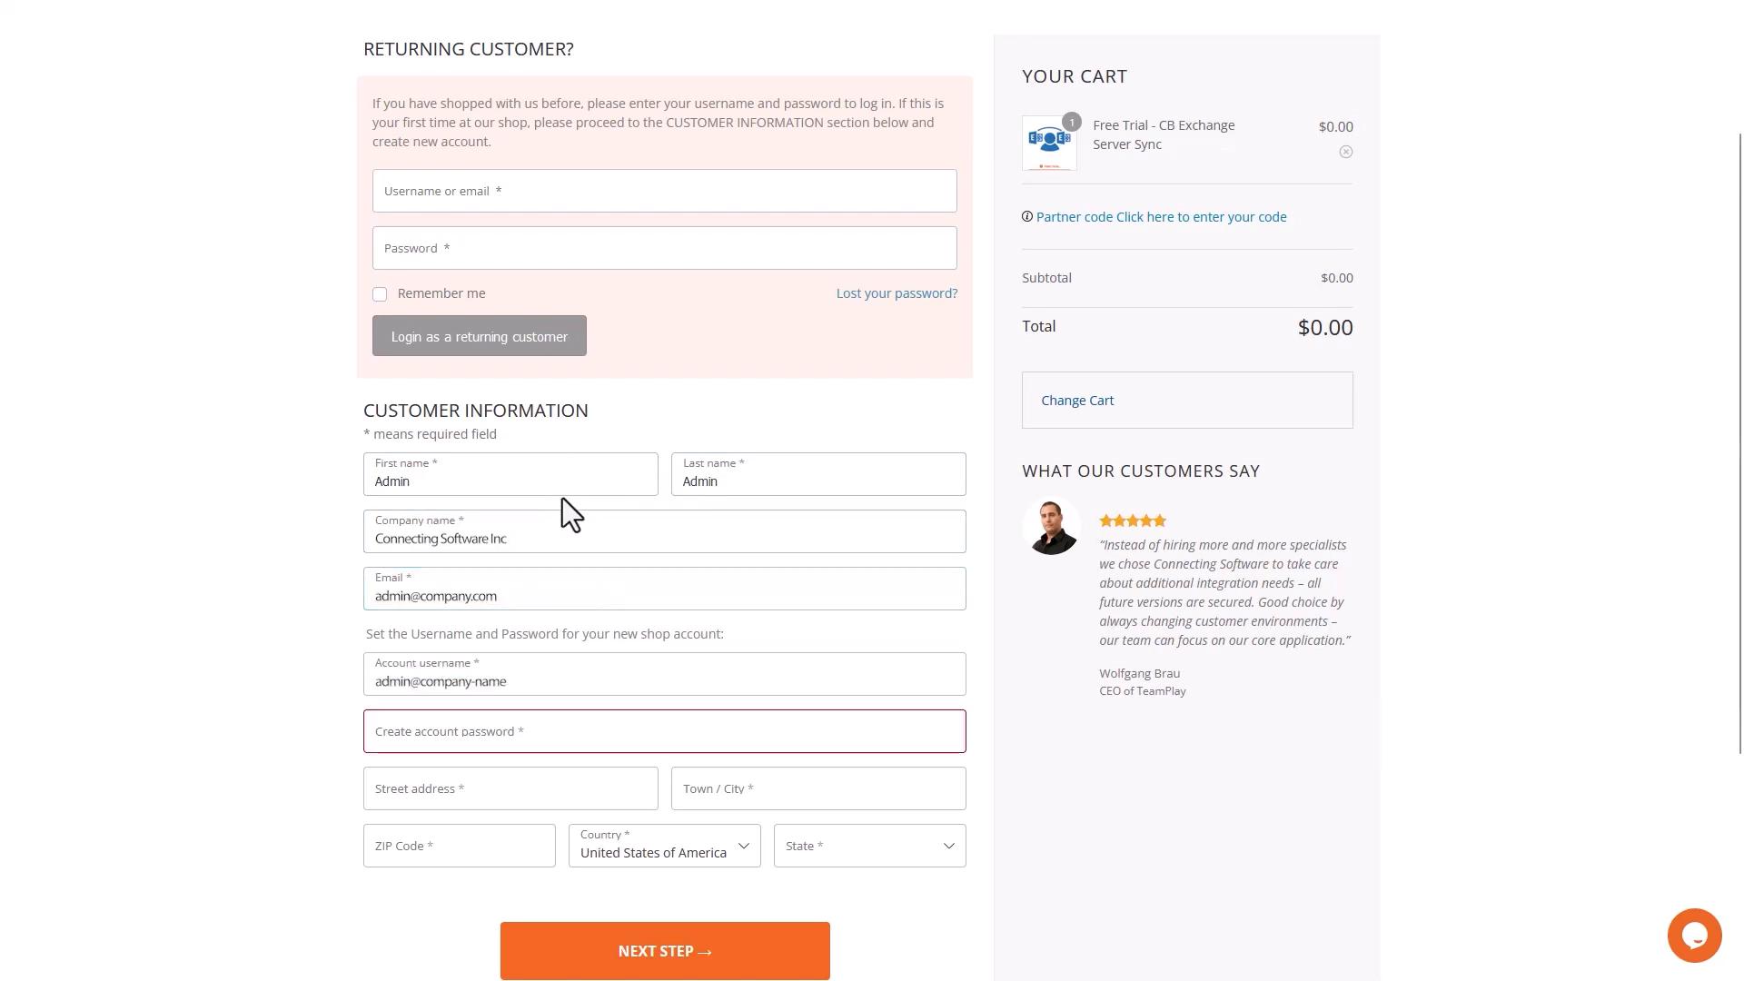
type("4949 S Syracuse St,\tDenver\t80237\tColorado")
scroll(731, 885, "down", 1)
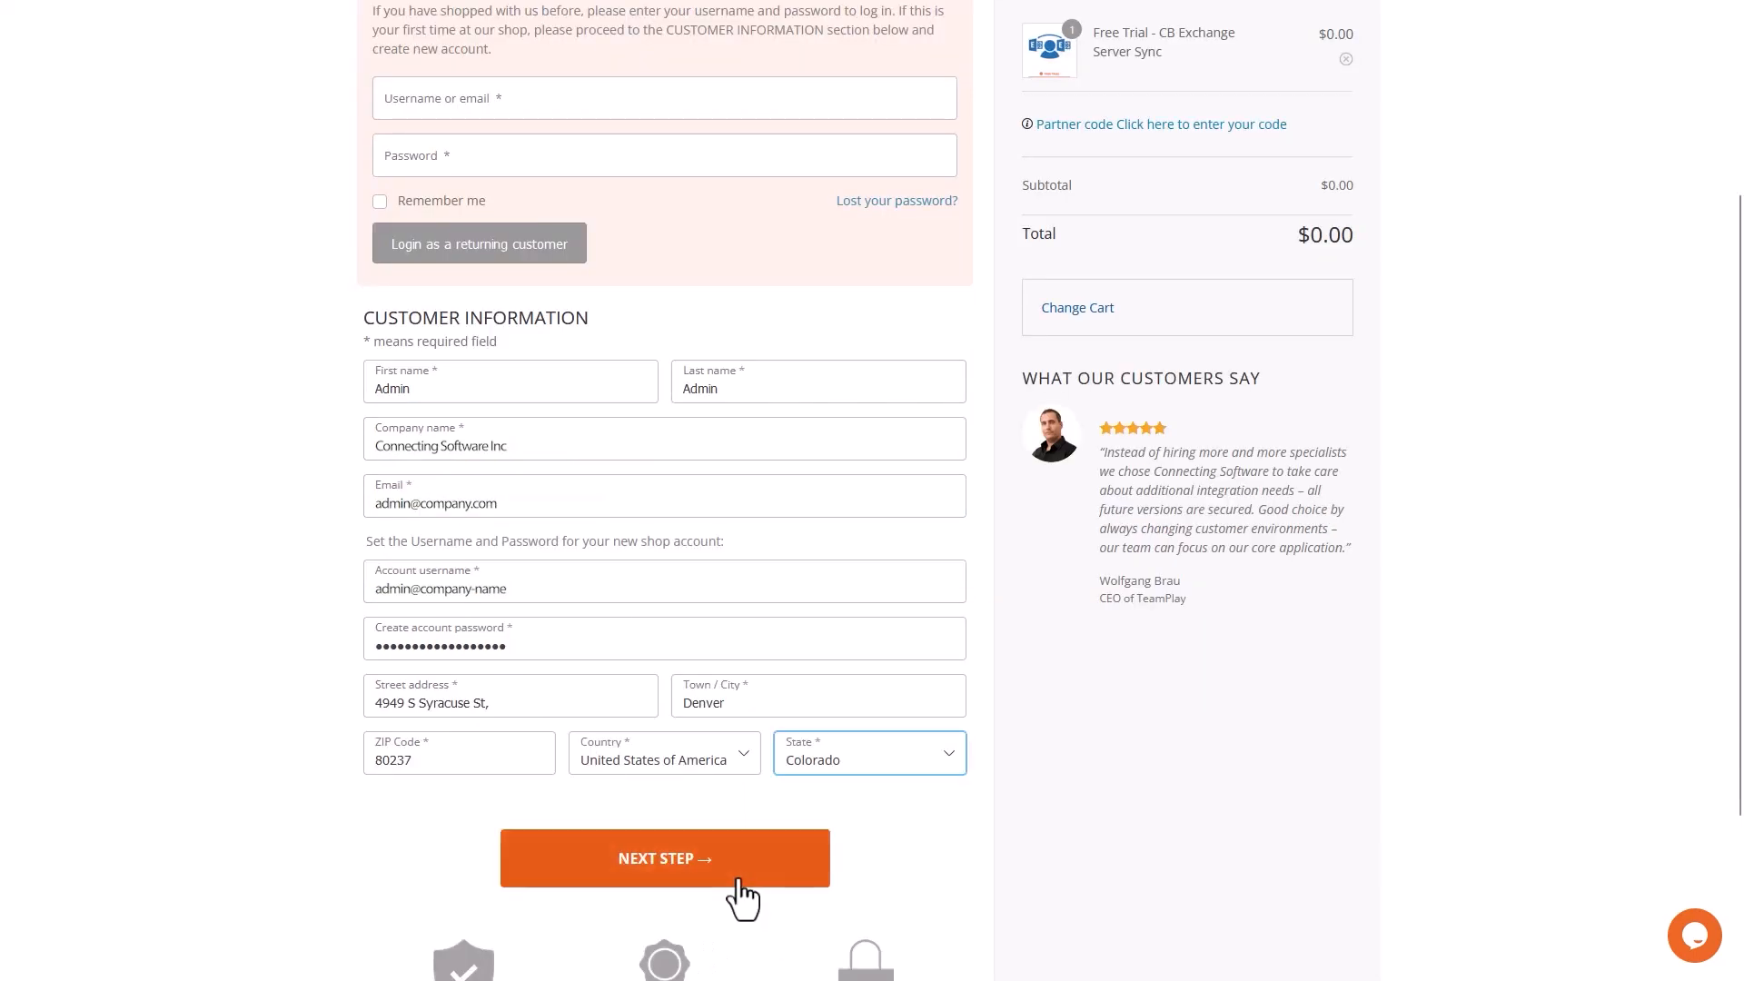
left_click(737, 880)
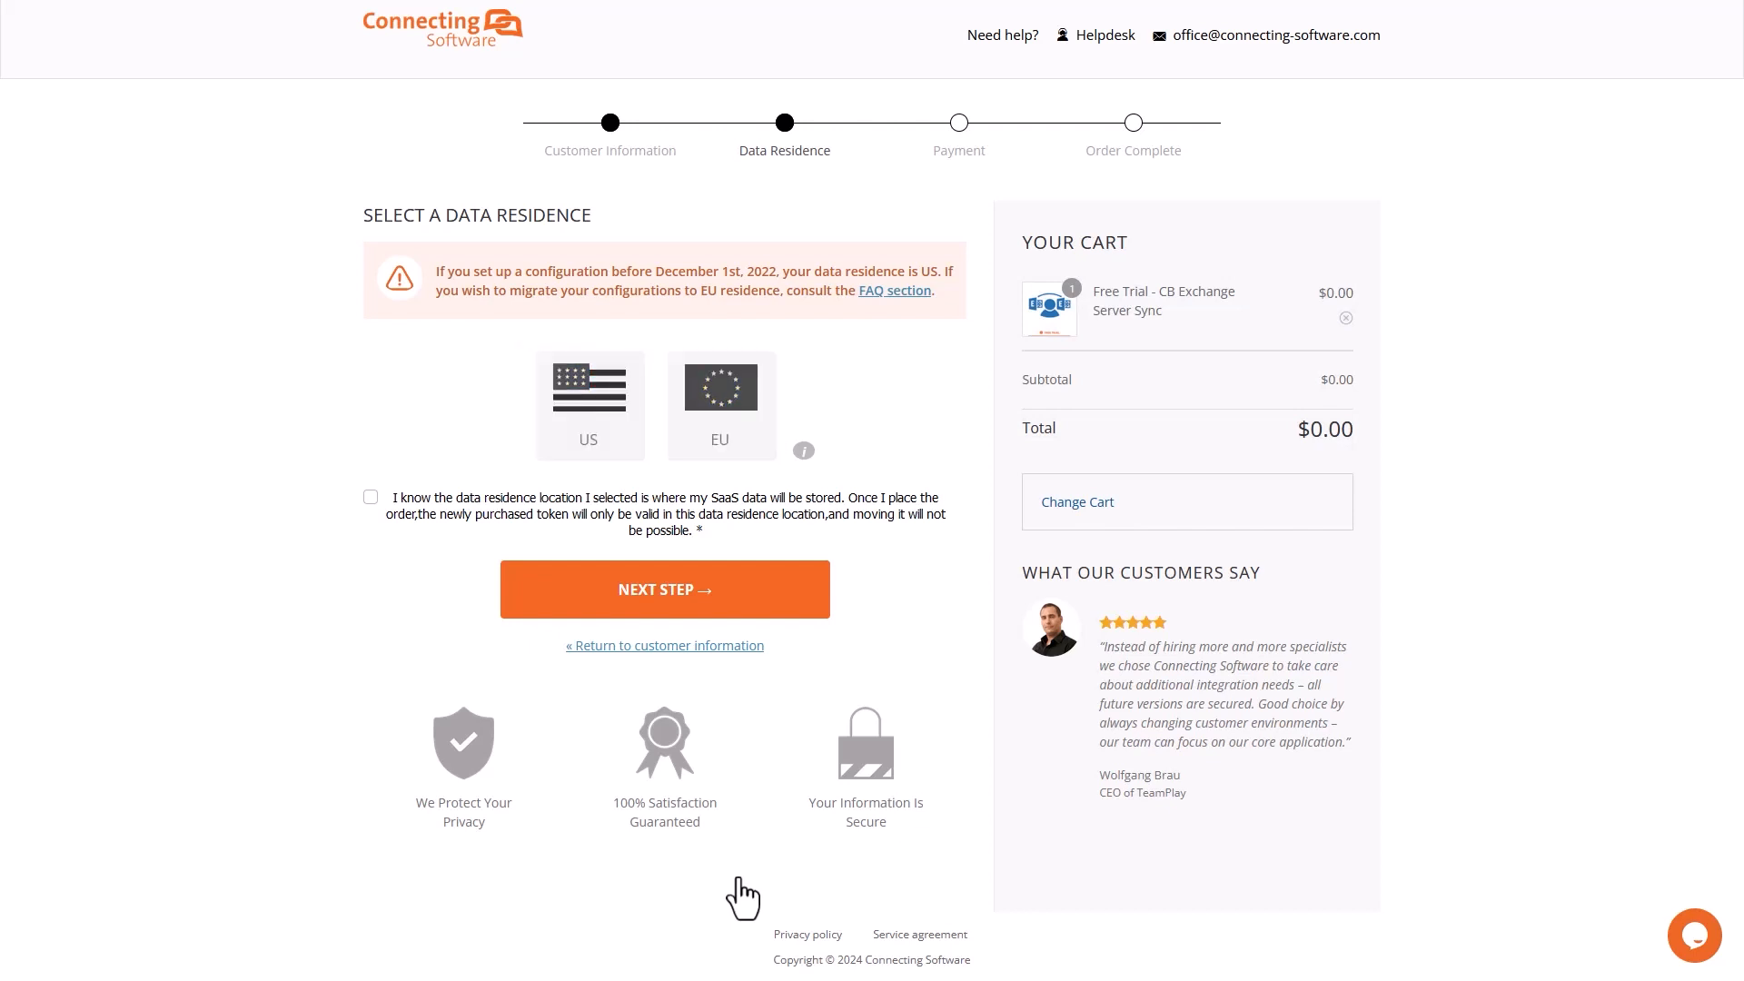
Step: Choose US data residence, accept the consent statement and place the trial order
left_click(580, 468)
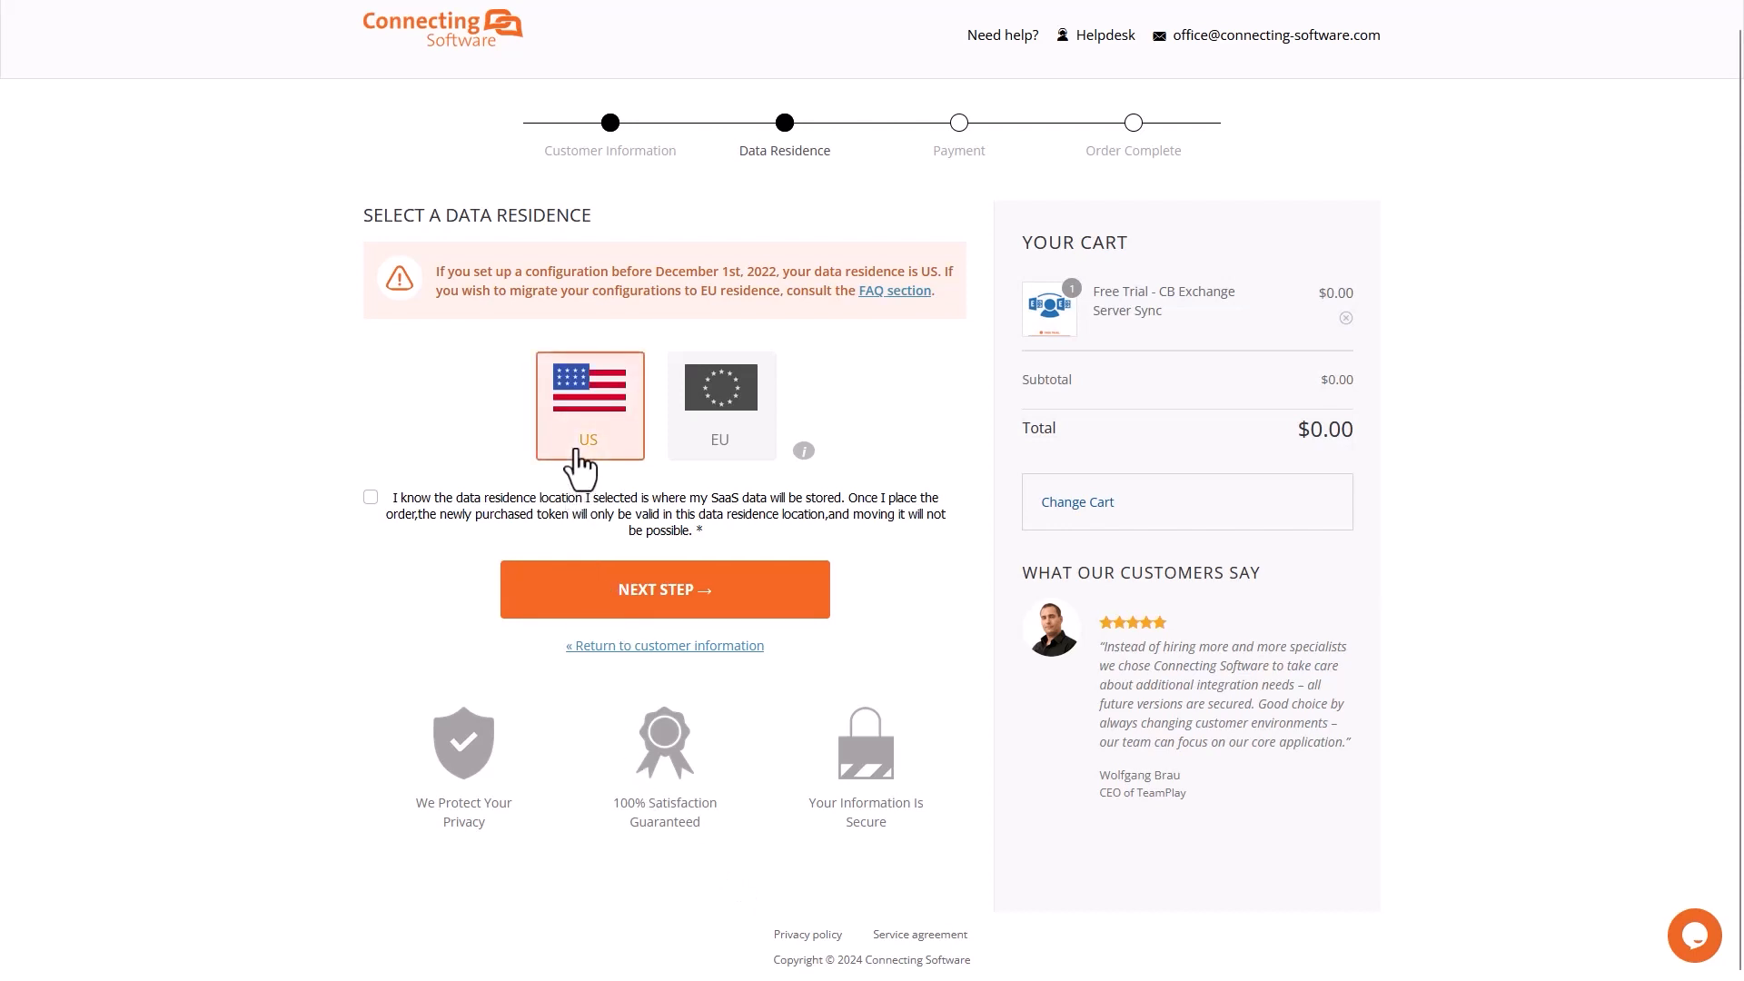
left_click(371, 498)
left_click(636, 600)
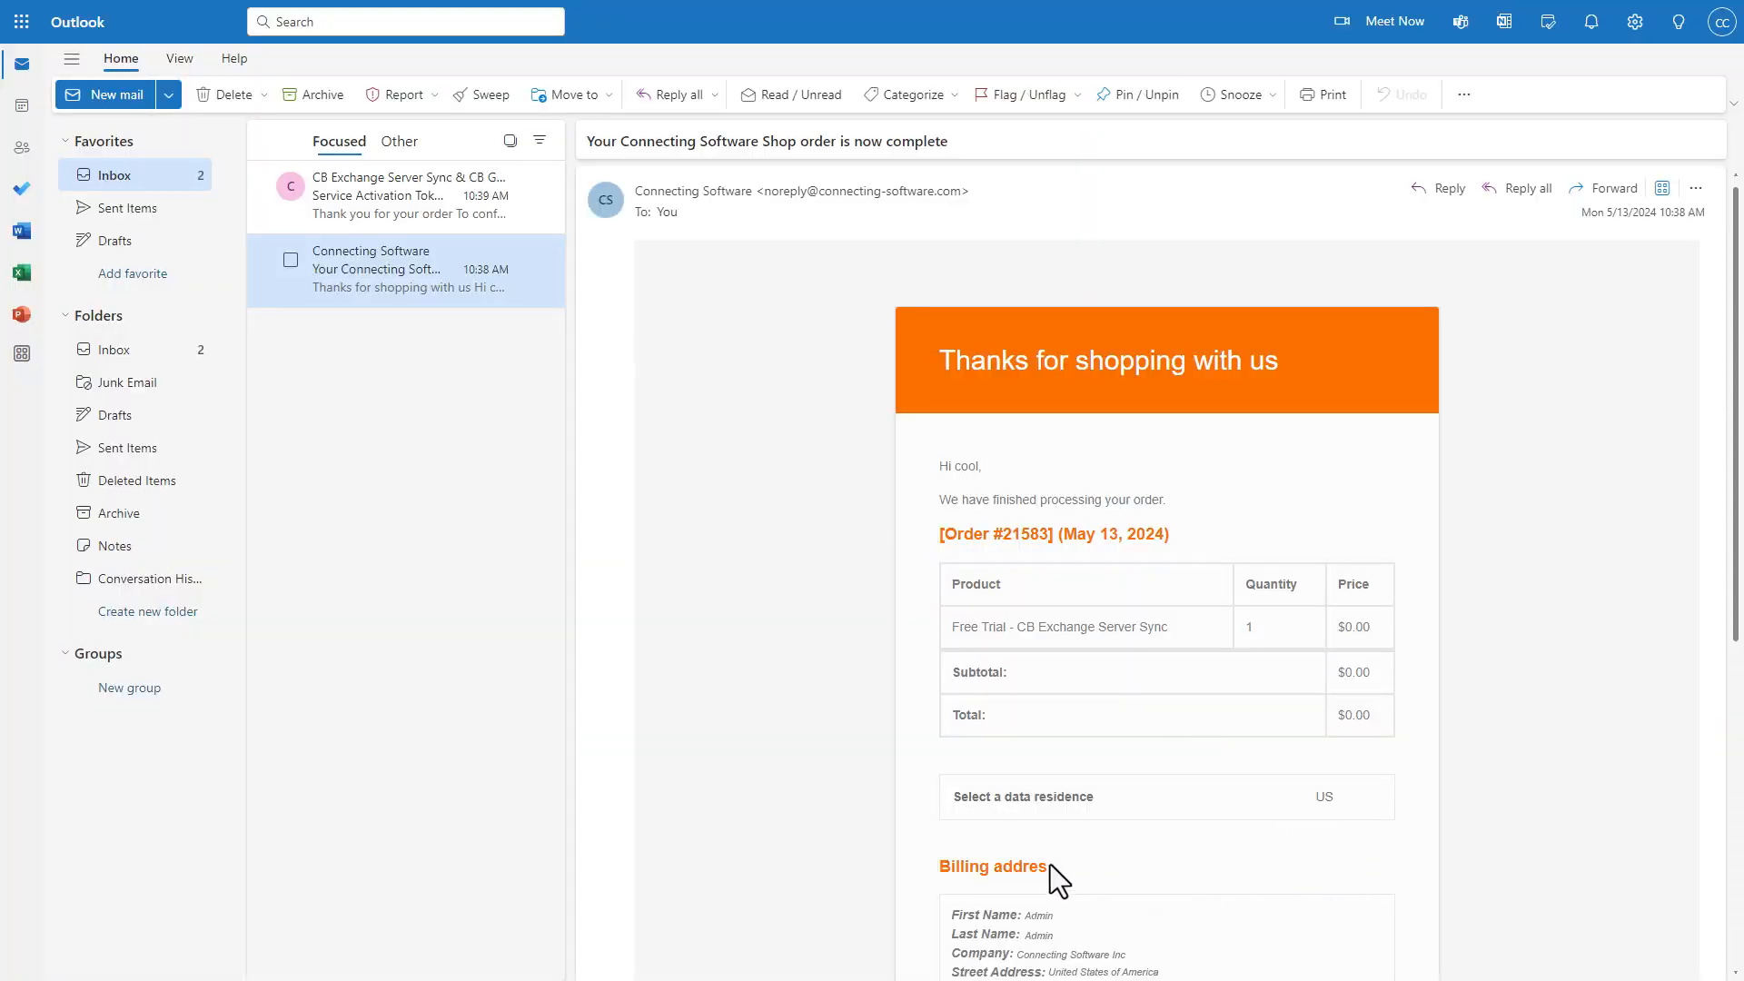
Step: Register the SaaS account from the activation token e-mail with the pasted password, accepting the terms
left_click(538, 205)
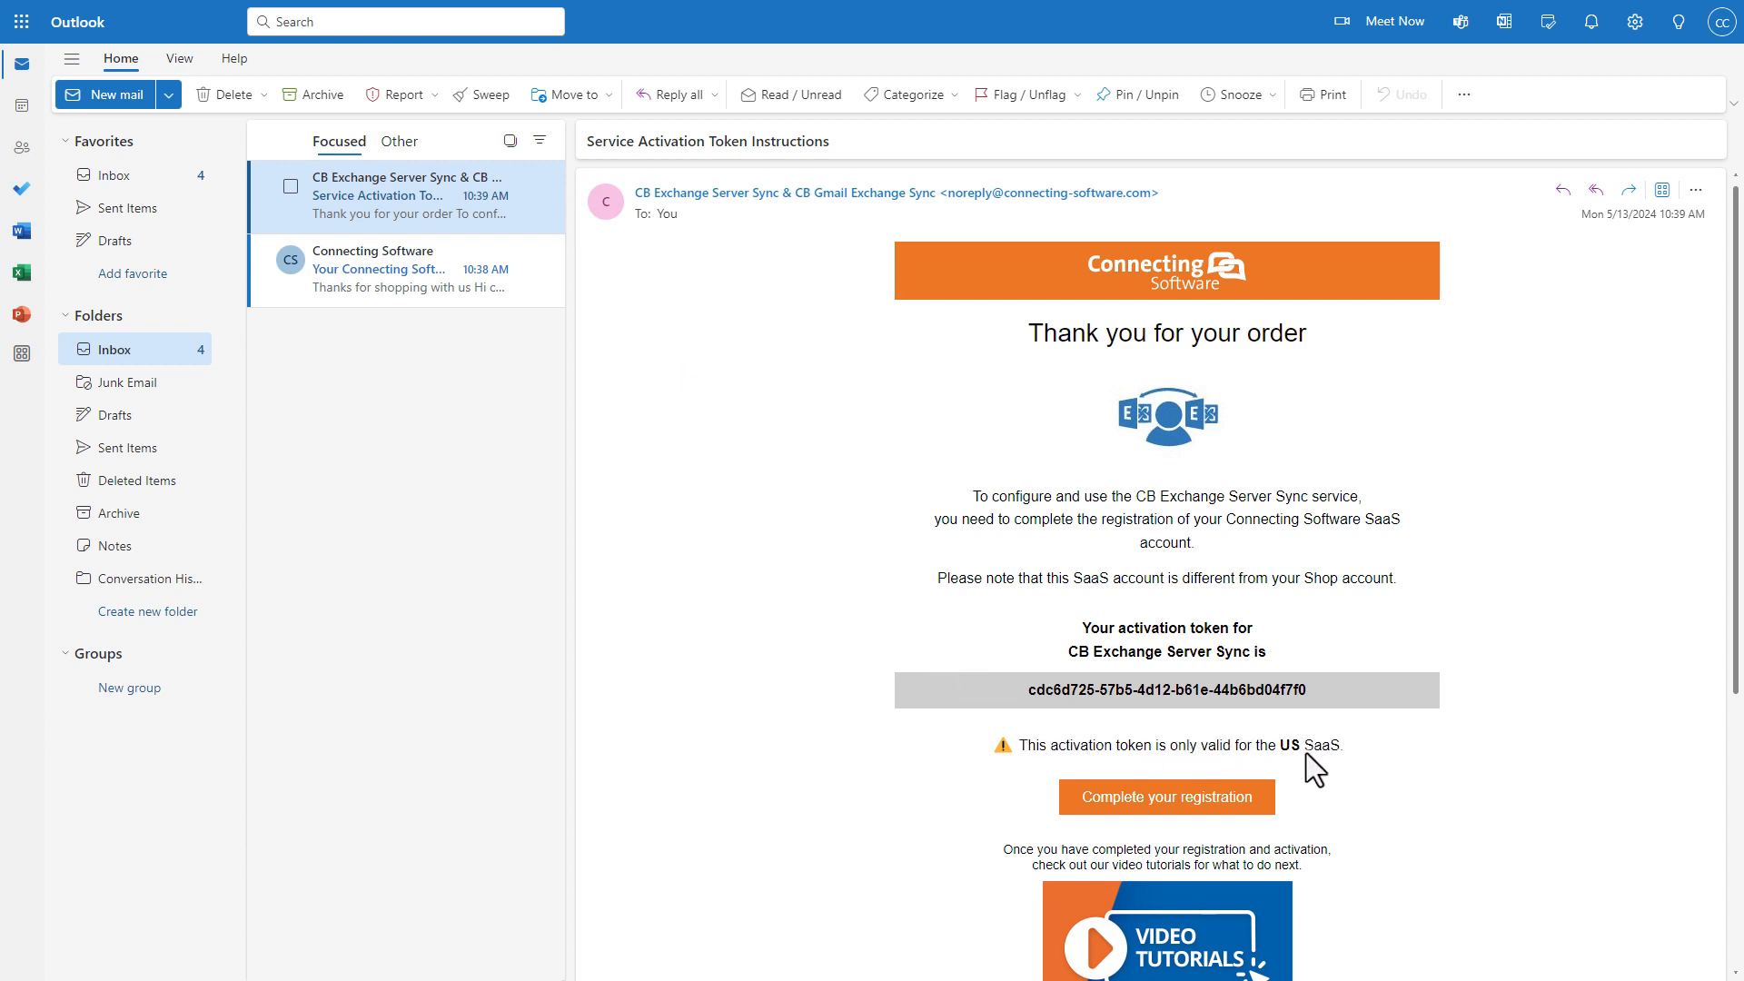
left_click(1255, 804)
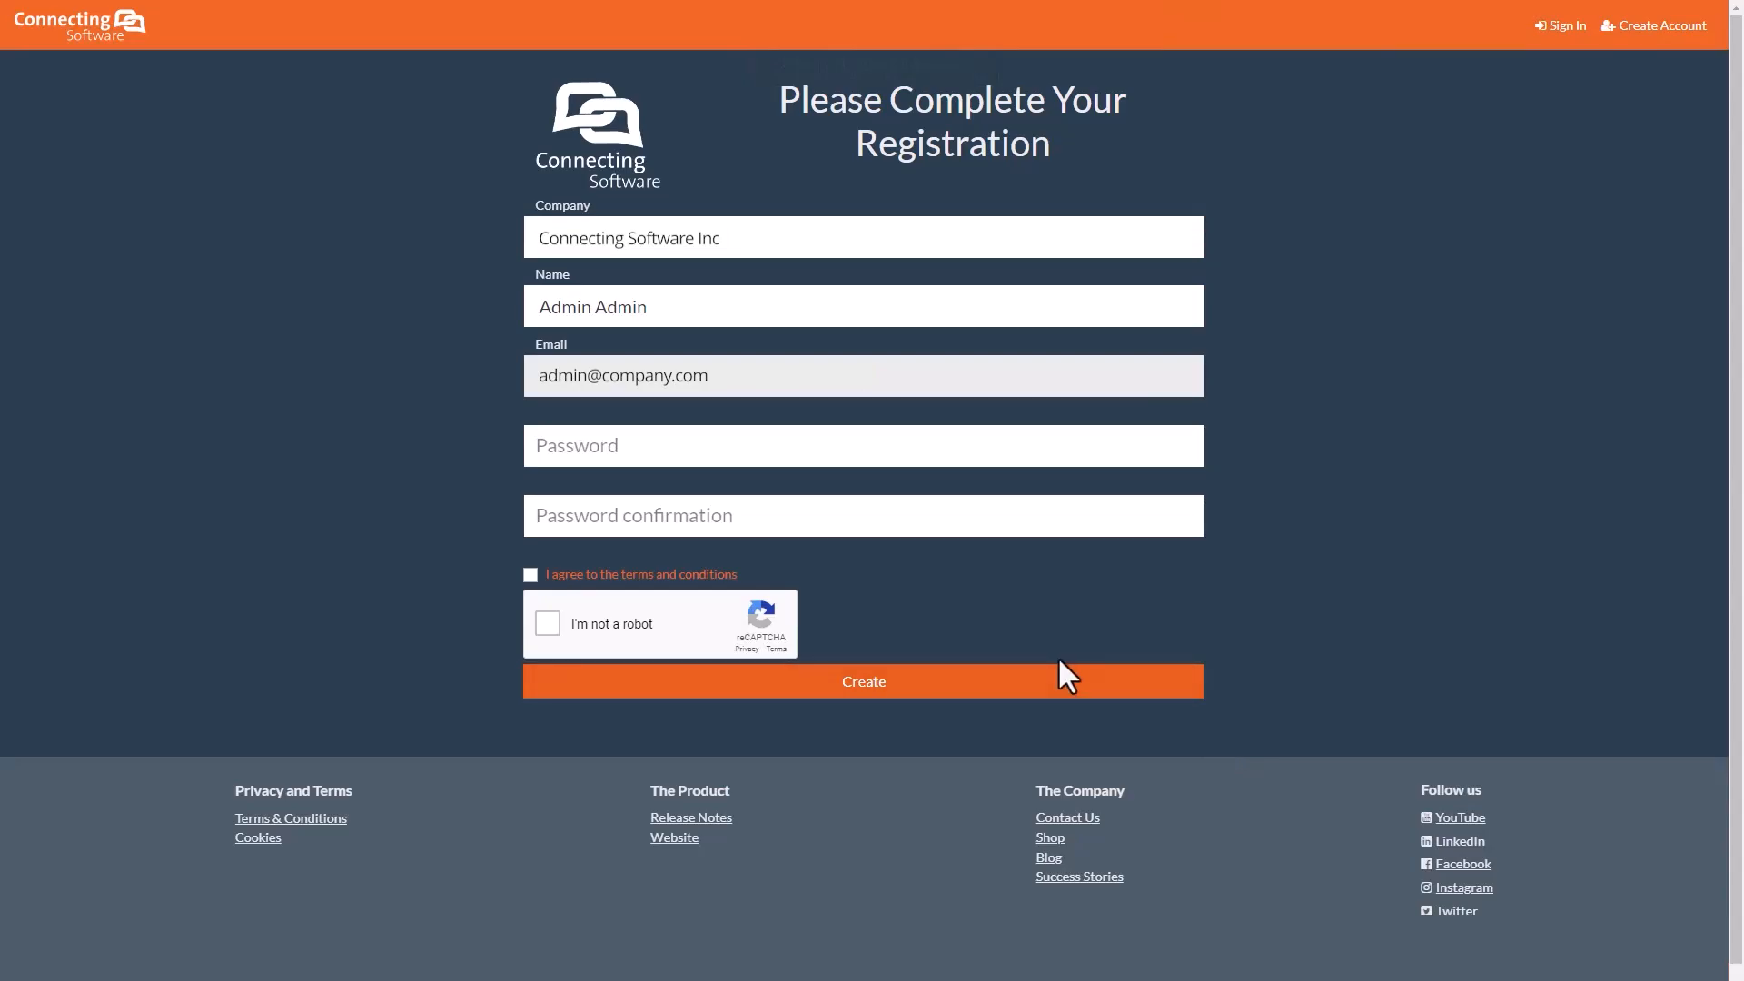
left_click(779, 450)
key("ctrl+v")
left_click(763, 508)
key("ctrl+v")
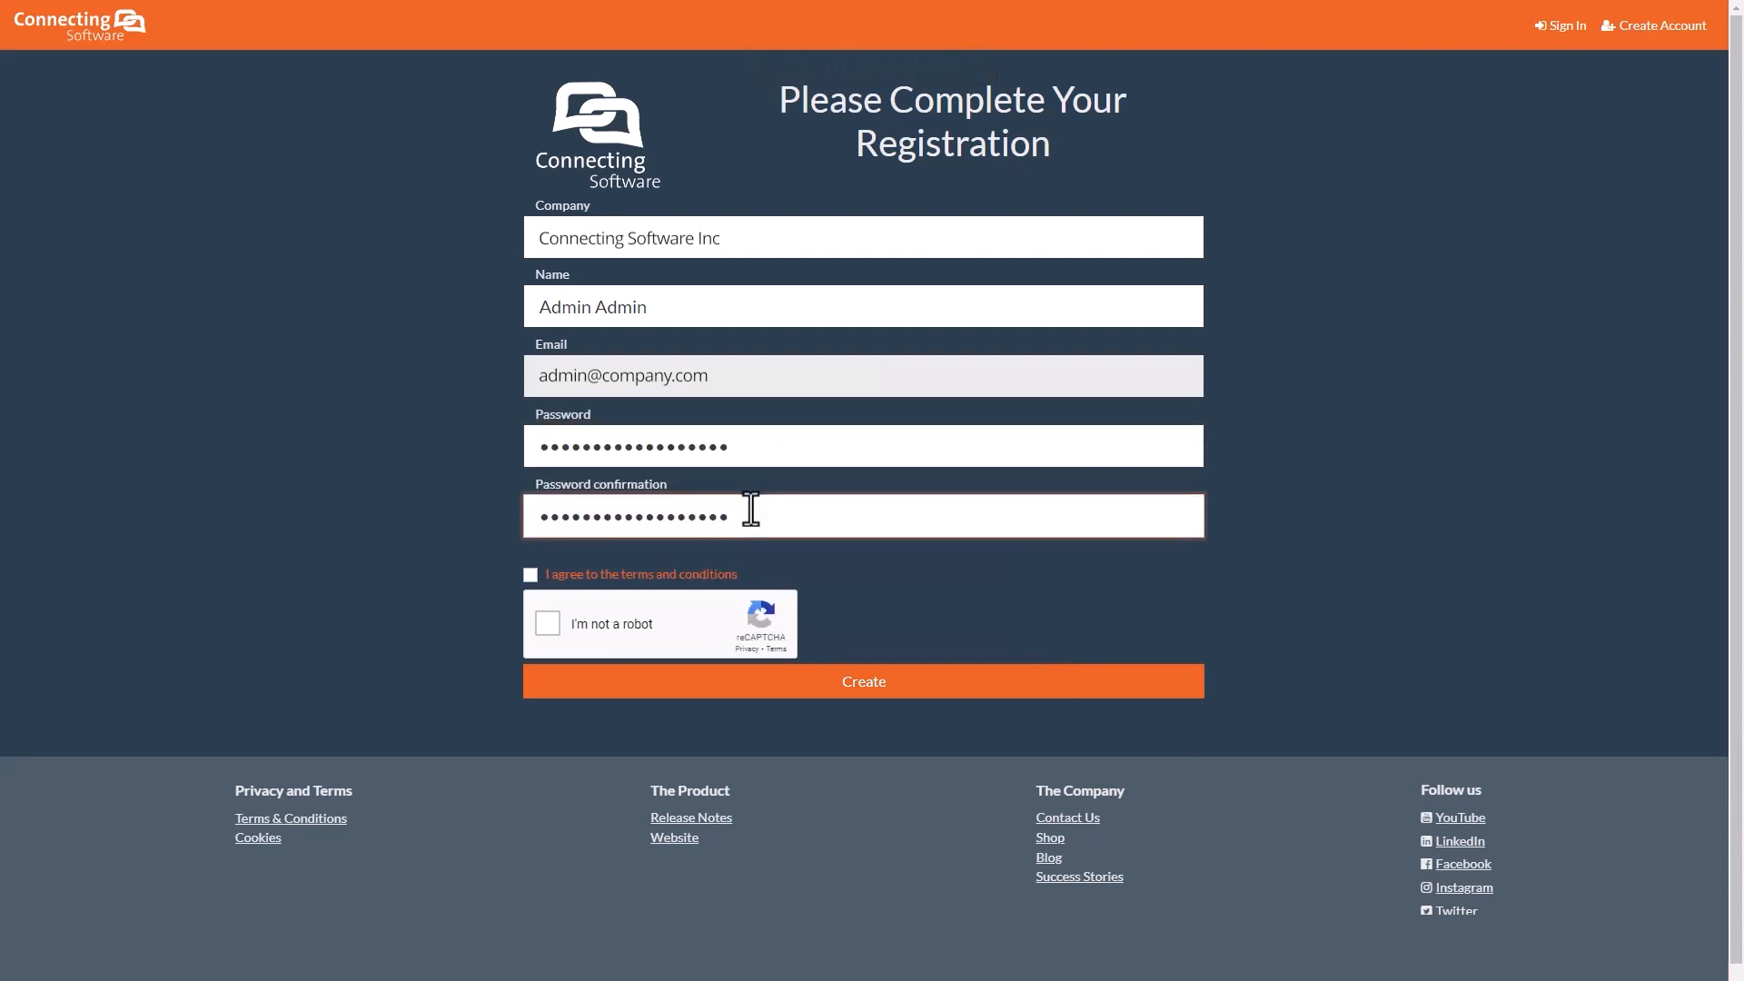
left_click(531, 575)
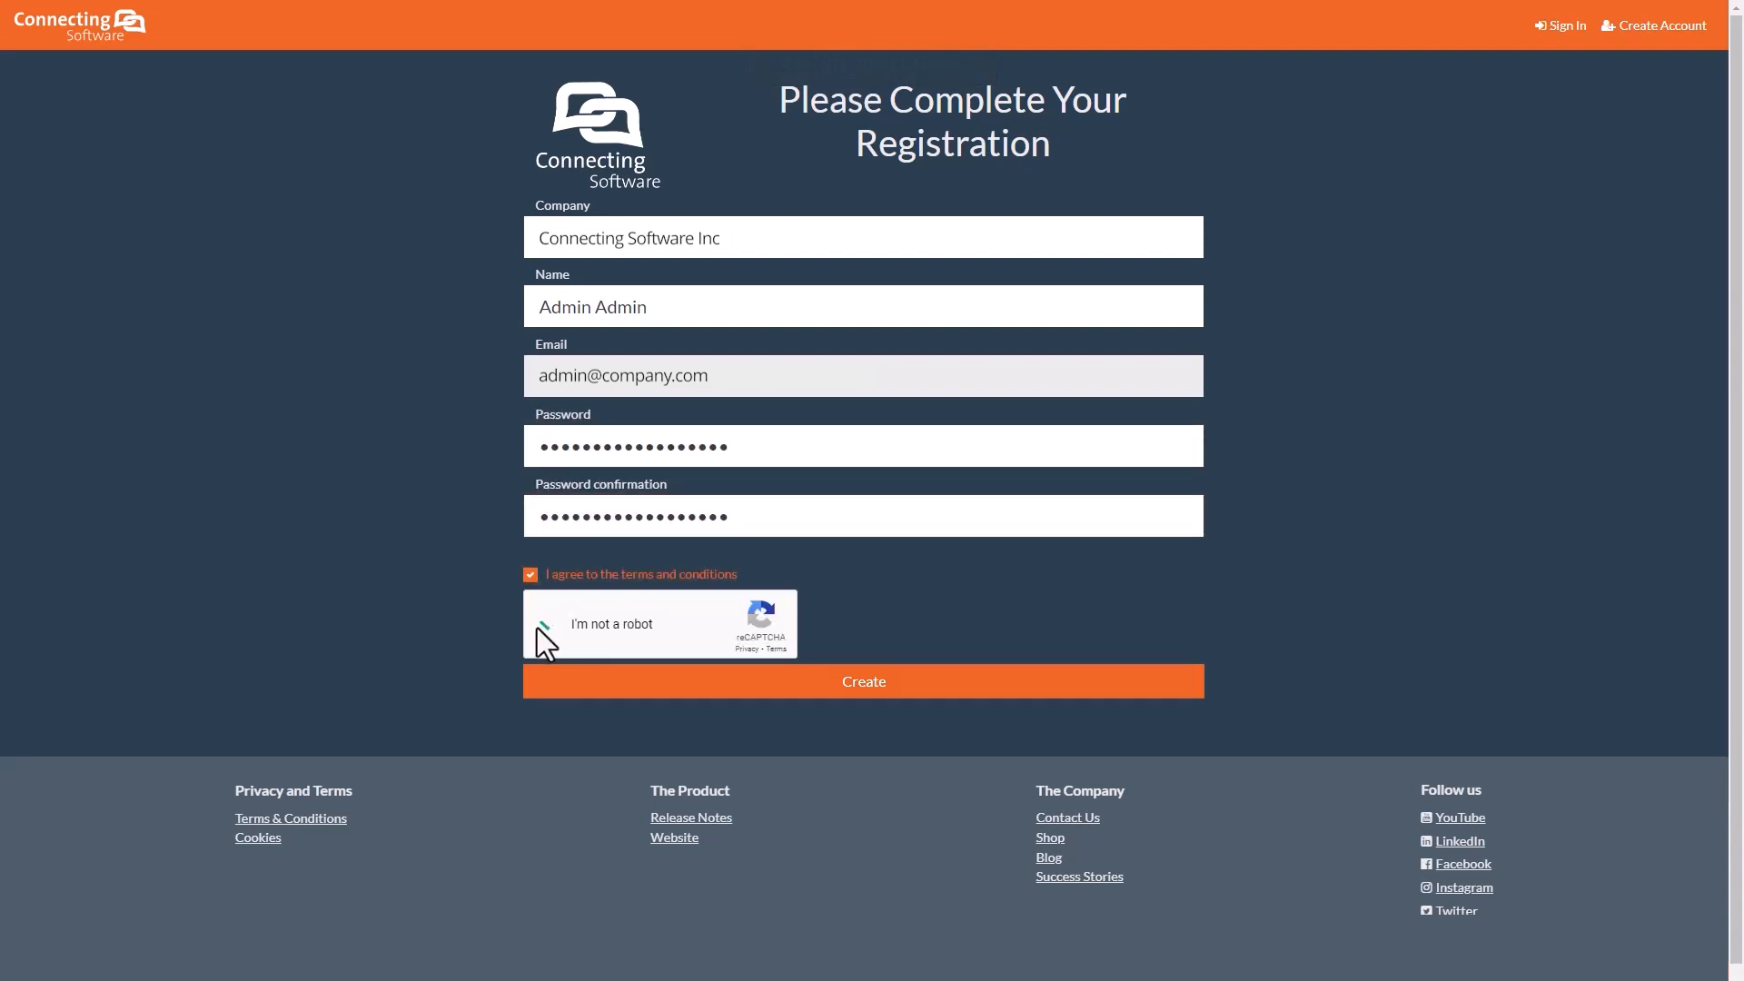
left_click(545, 626)
left_click(735, 693)
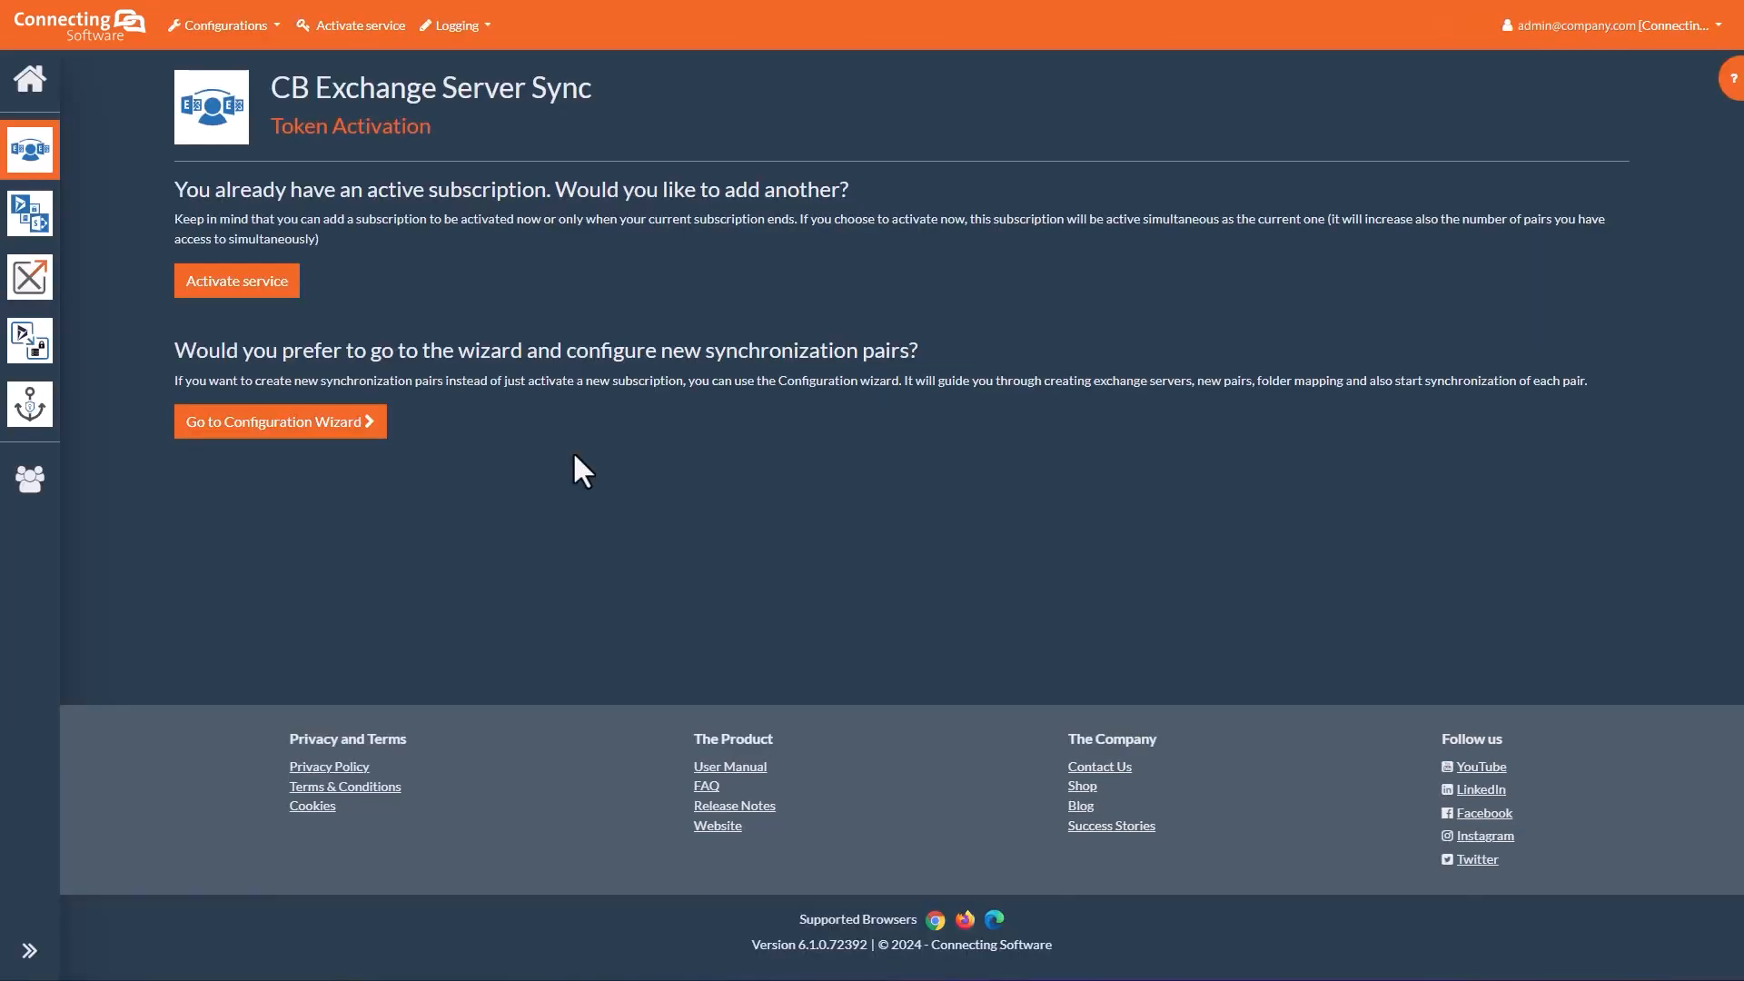
Step: Open the Configuration Wizard from the Token Activation page
left_click(370, 423)
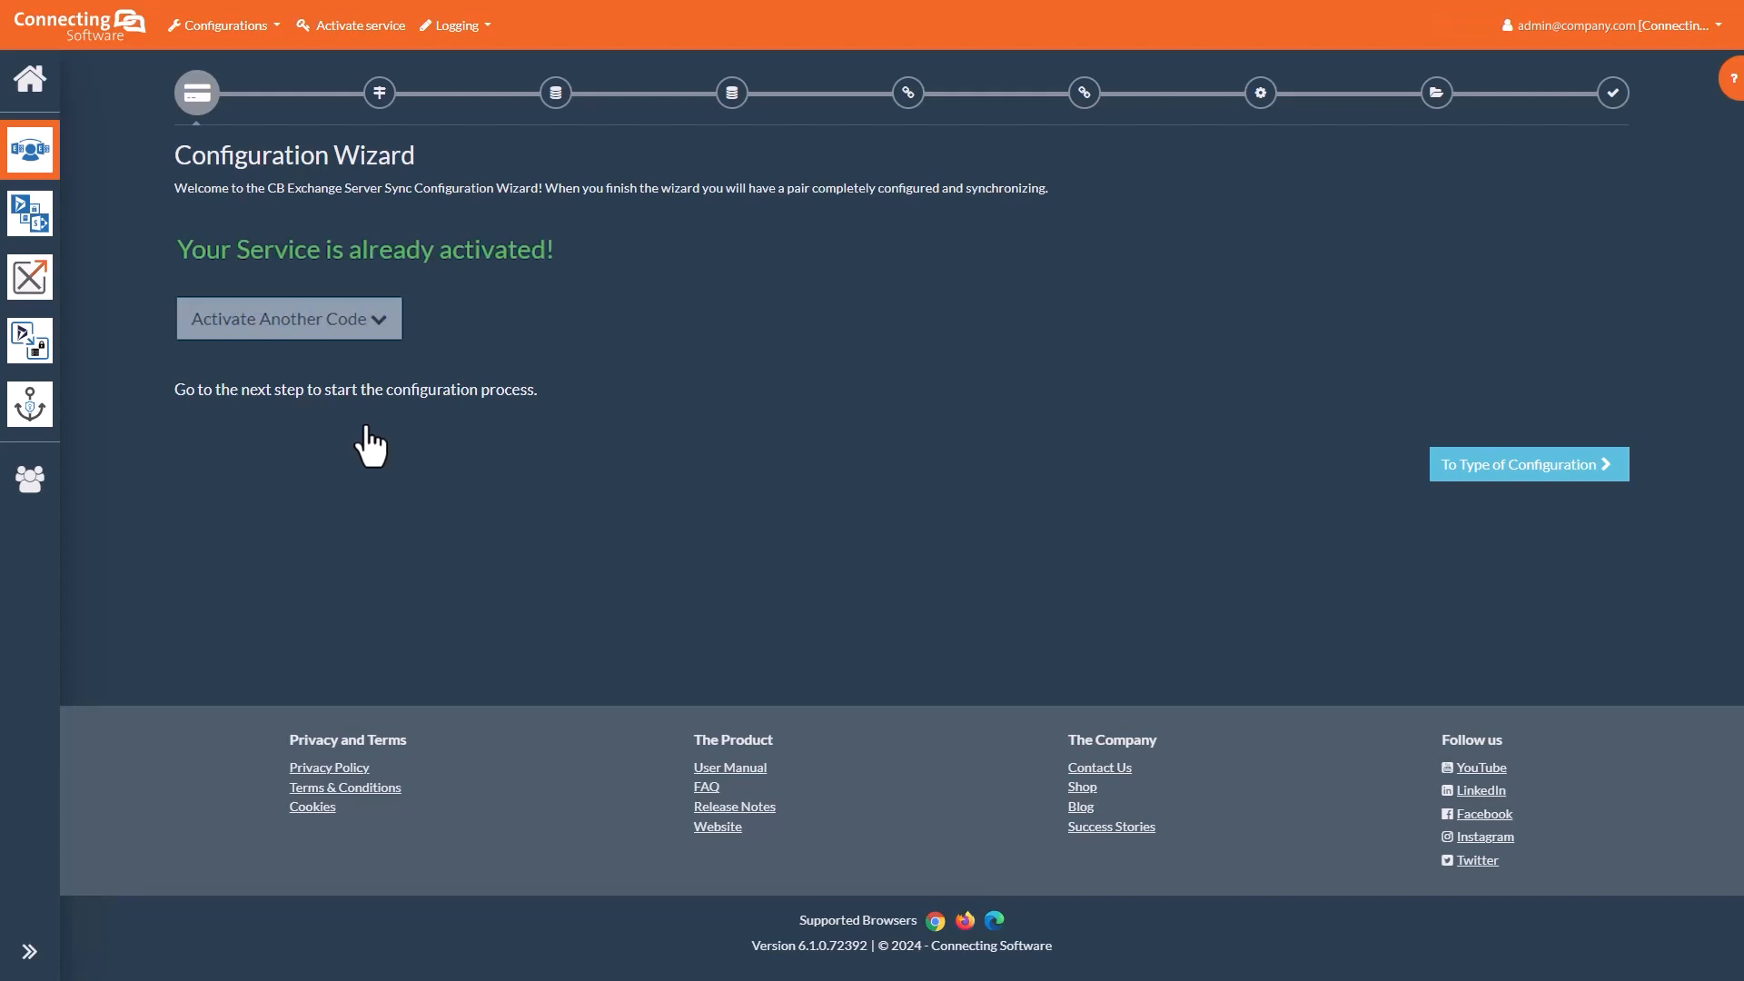
Step: Select Direct Credentials Configuration as the pair's configuration type
left_click(1515, 467)
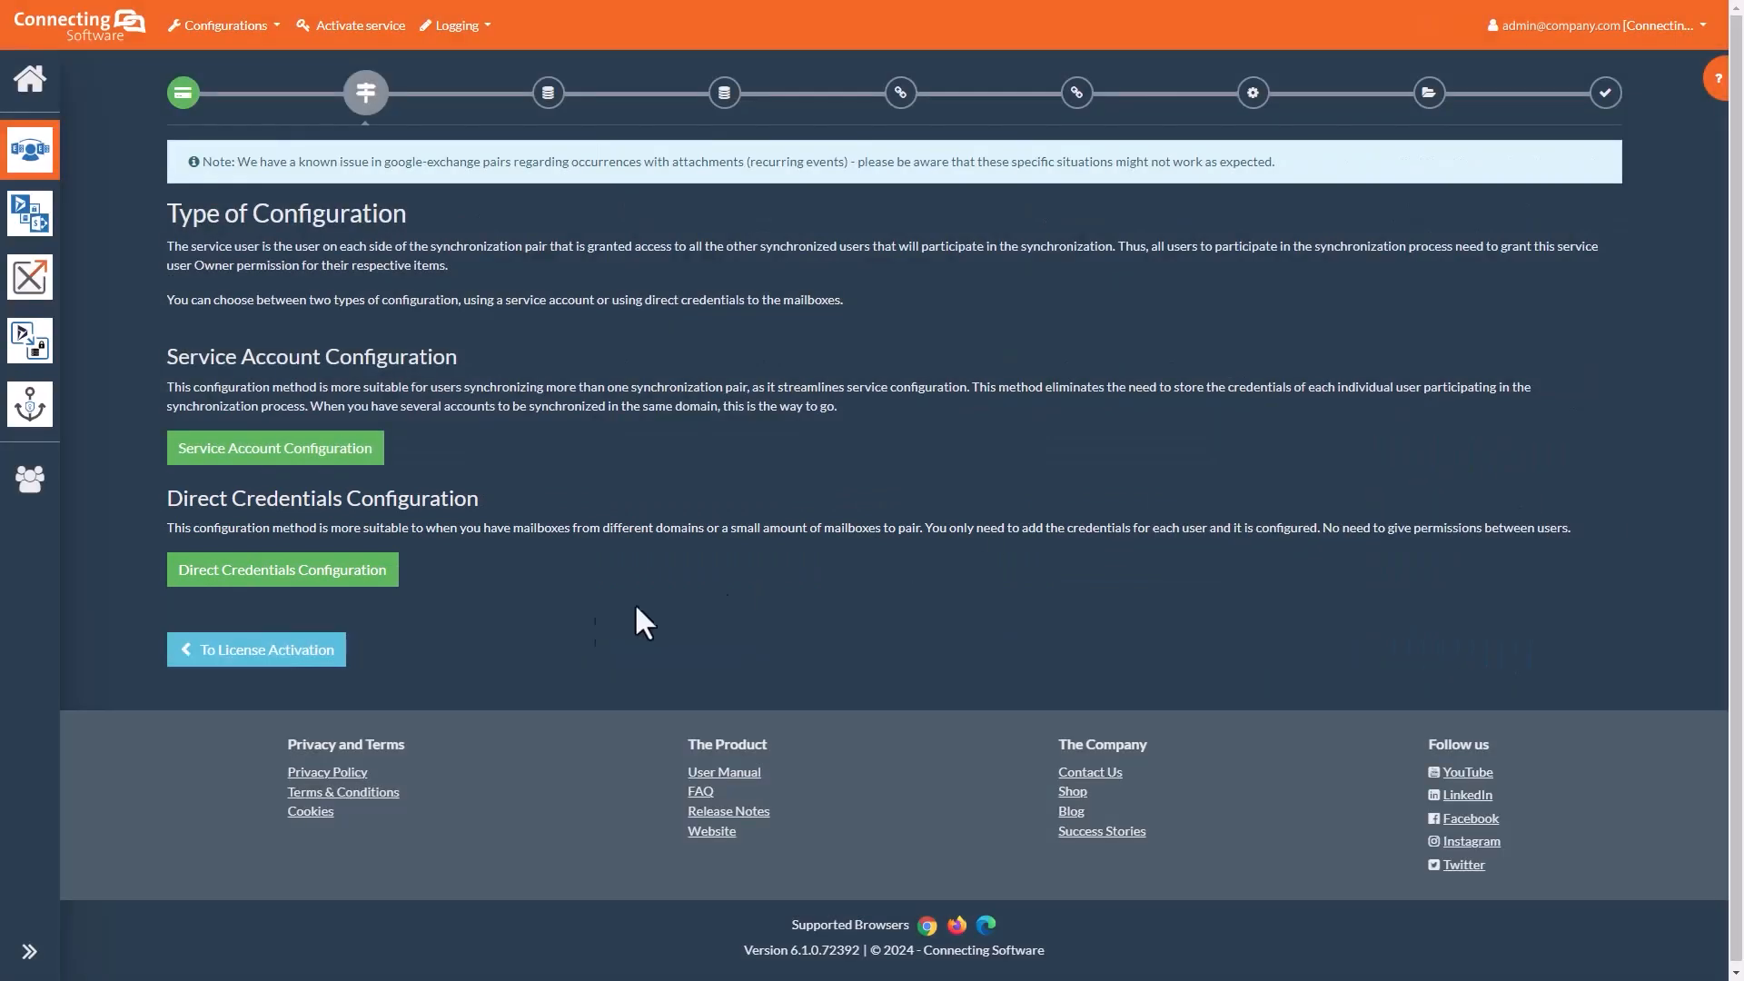
left_click(316, 580)
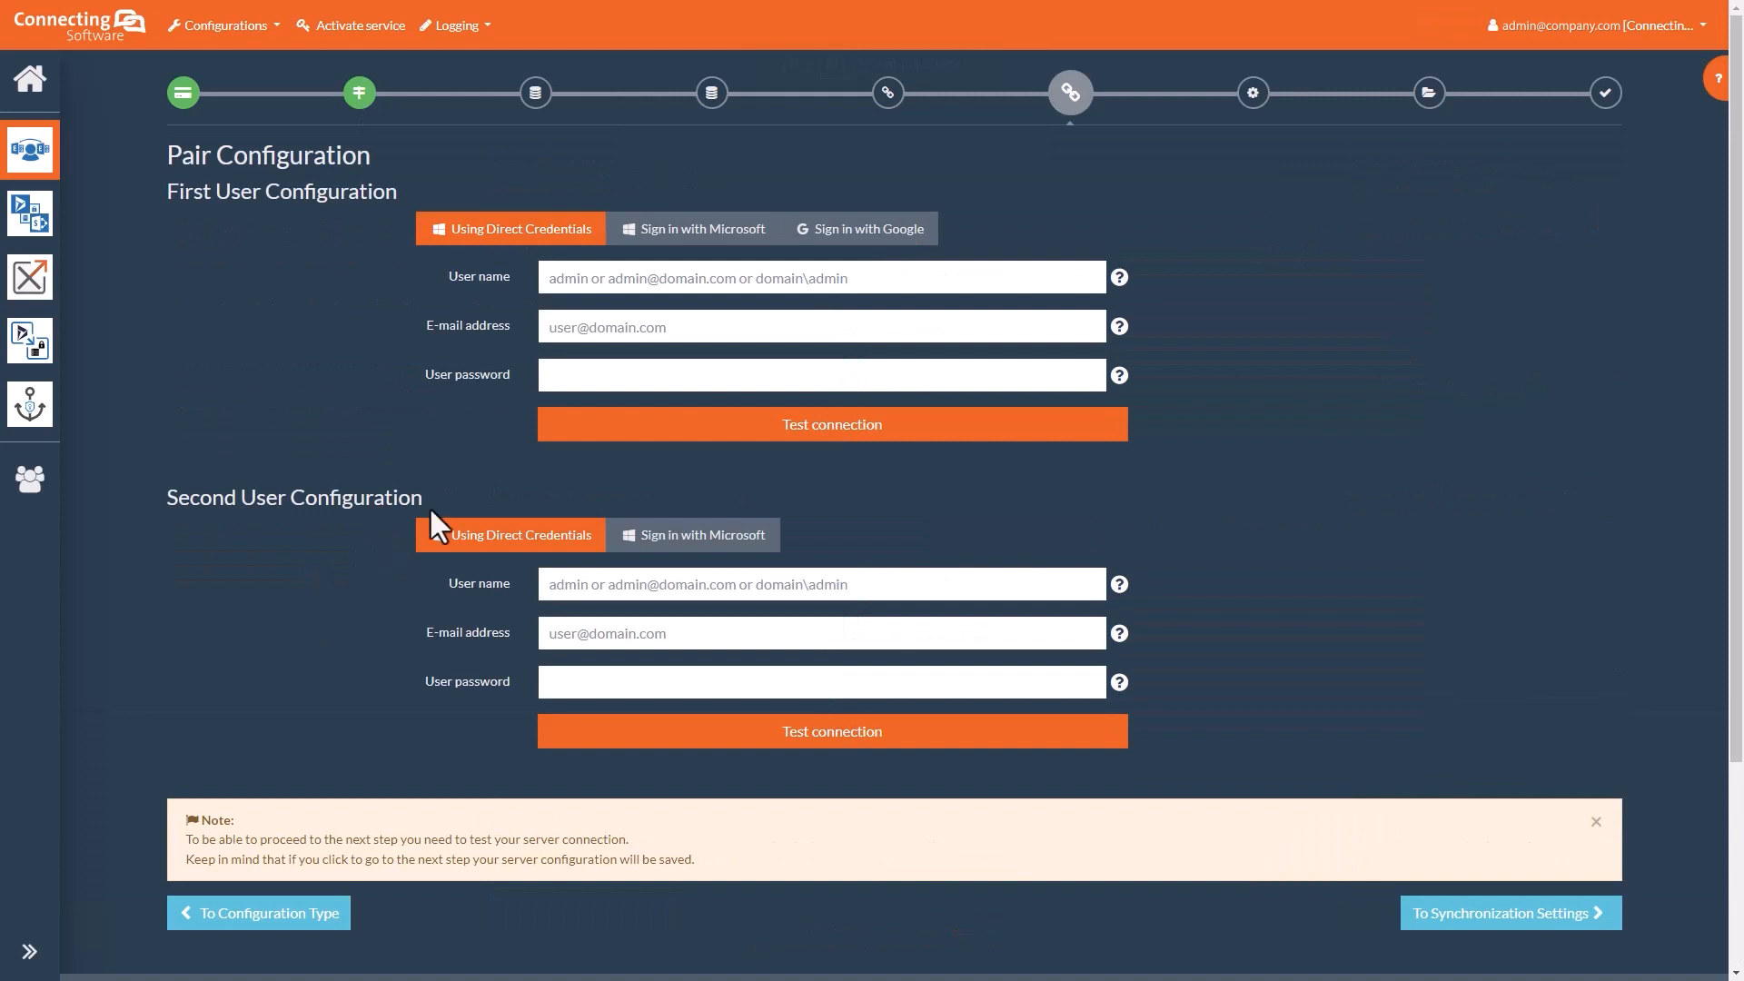
Step: Sign the first user in with their Microsoft account, choosing to stay signed in
left_click(625, 225)
left_click(462, 502)
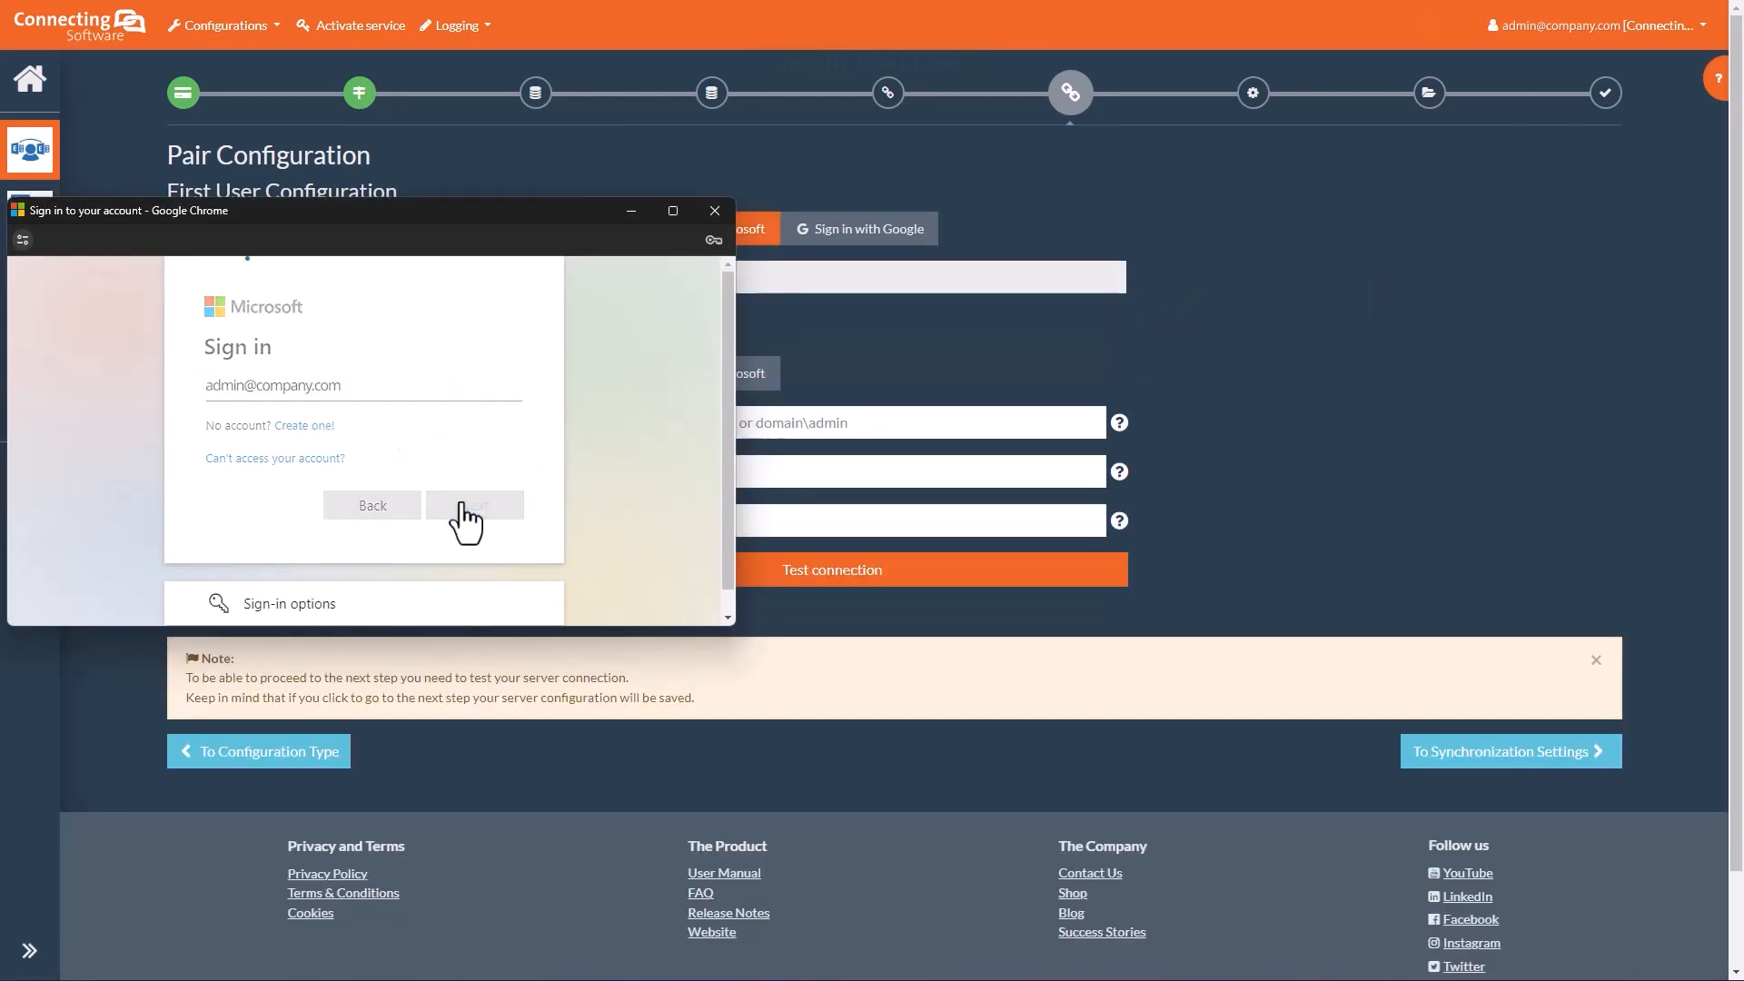
left_click(476, 510)
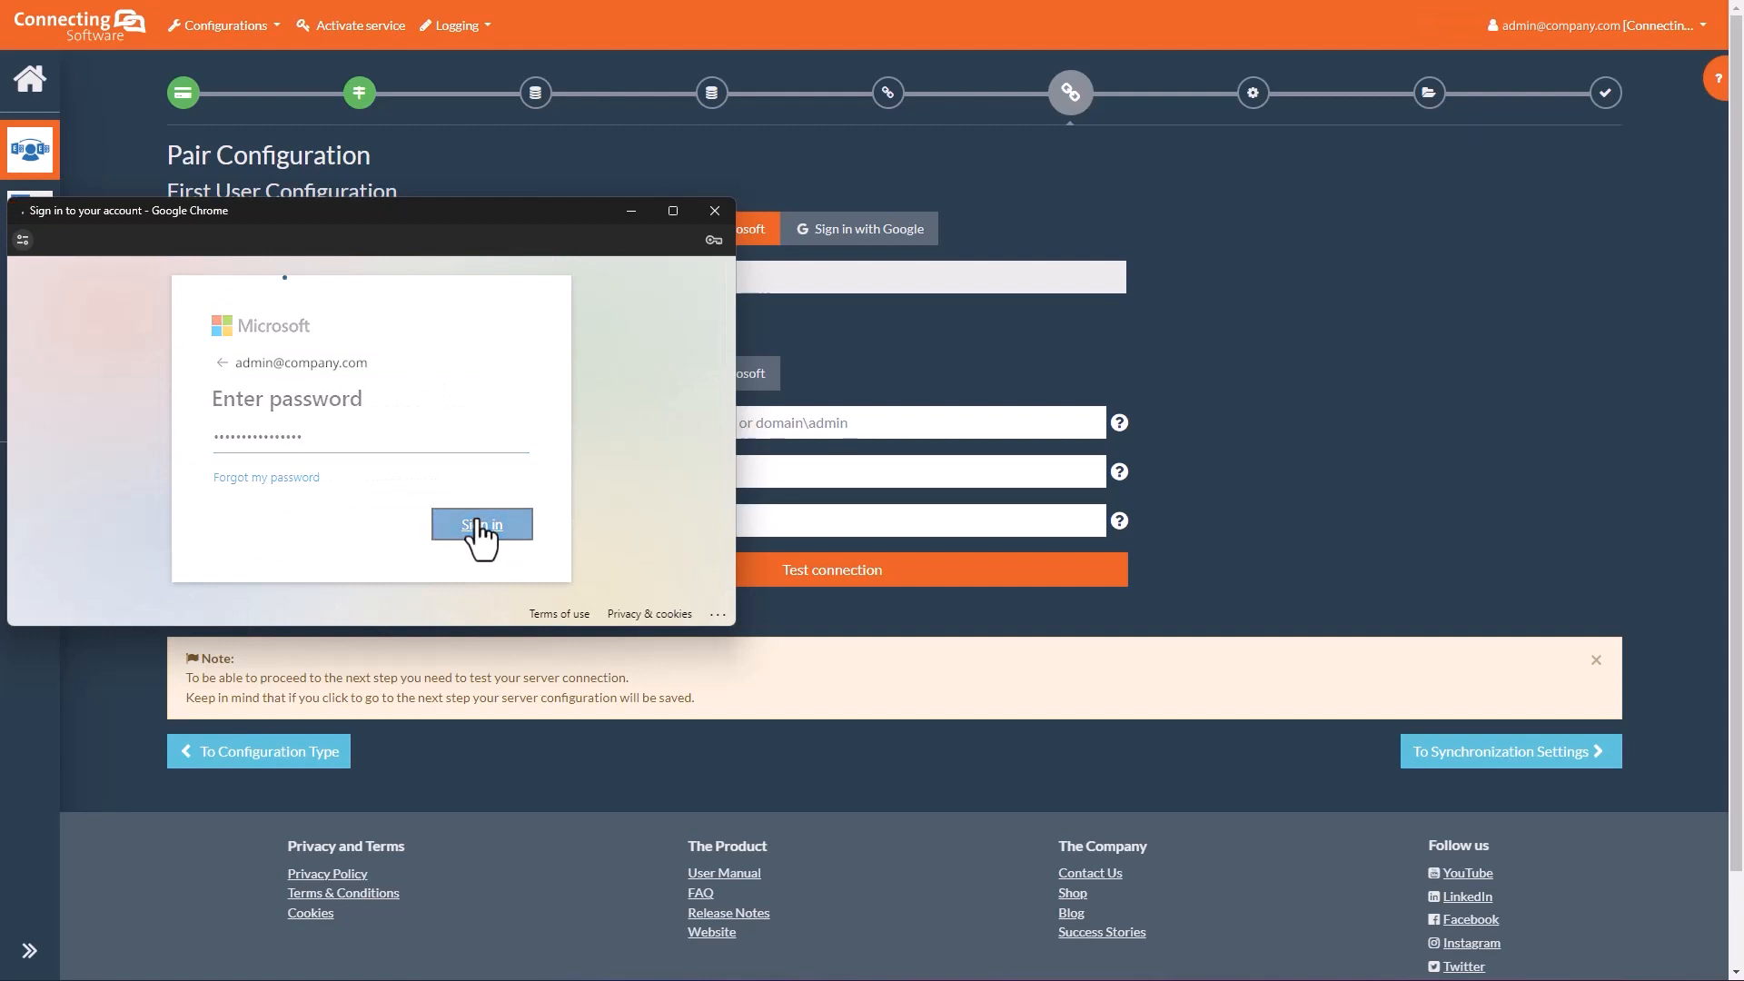
left_click(224, 487)
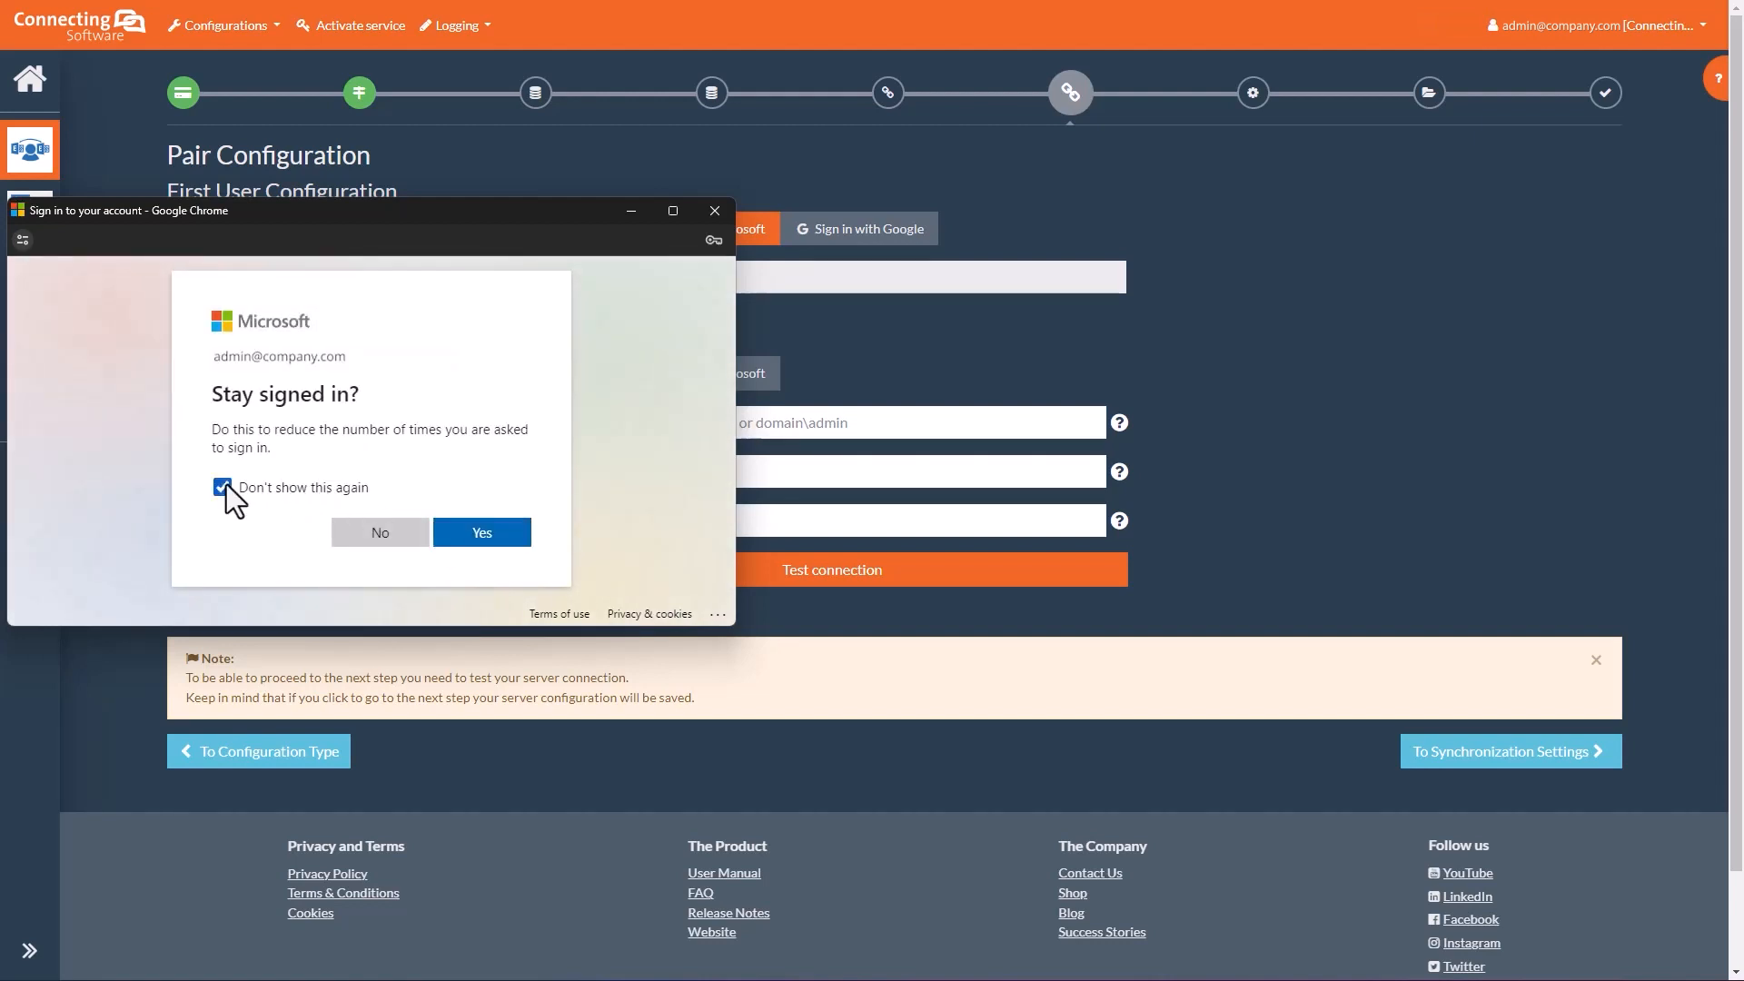
left_click(481, 536)
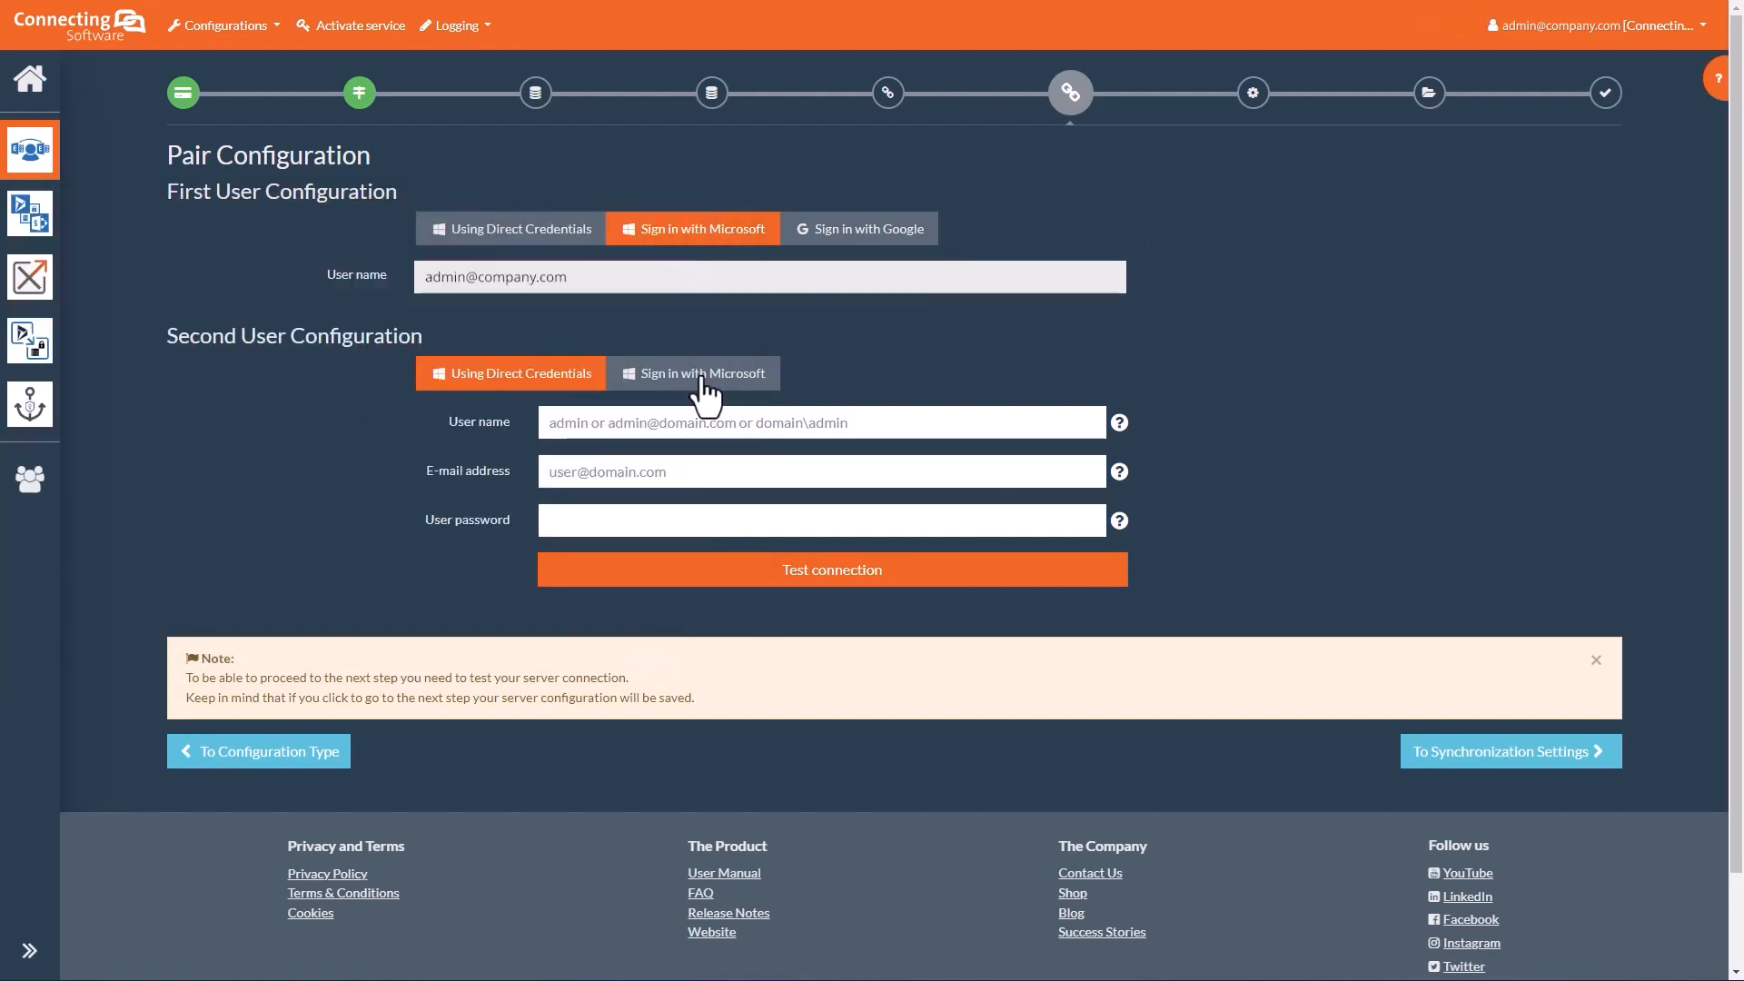
Step: Sign the second user in with their Microsoft account and continue to Synchronization Settings
left_click(703, 373)
left_click(442, 488)
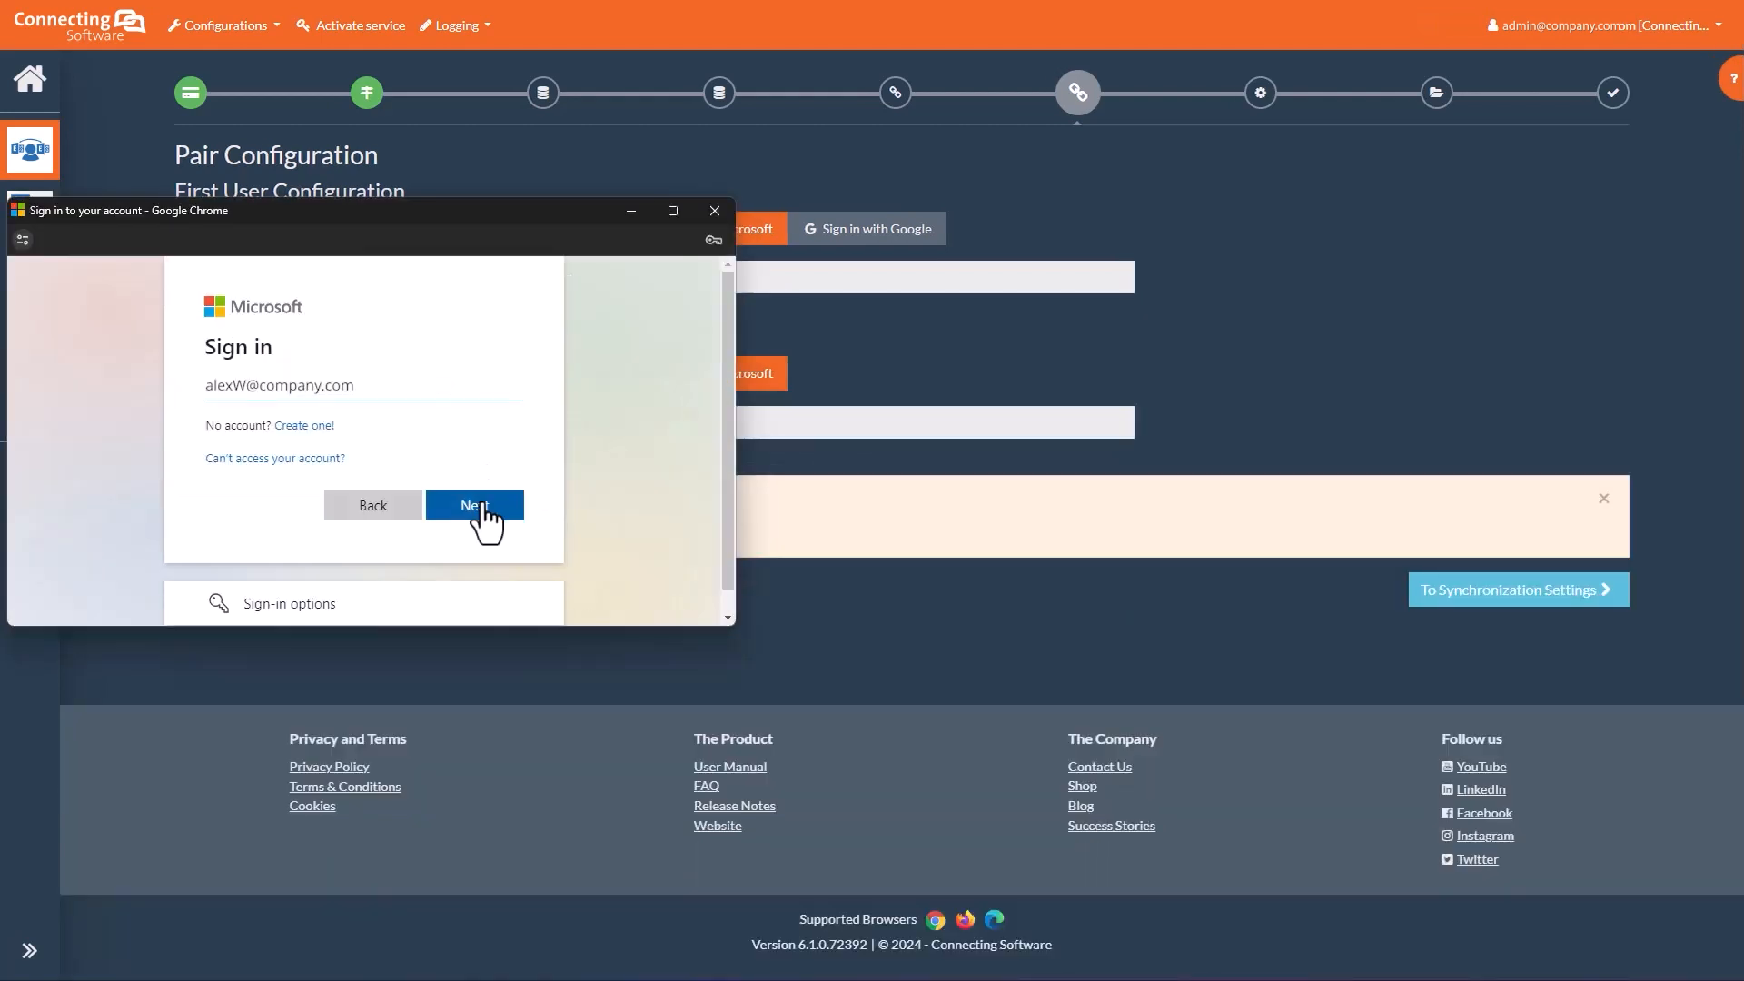
left_click(480, 506)
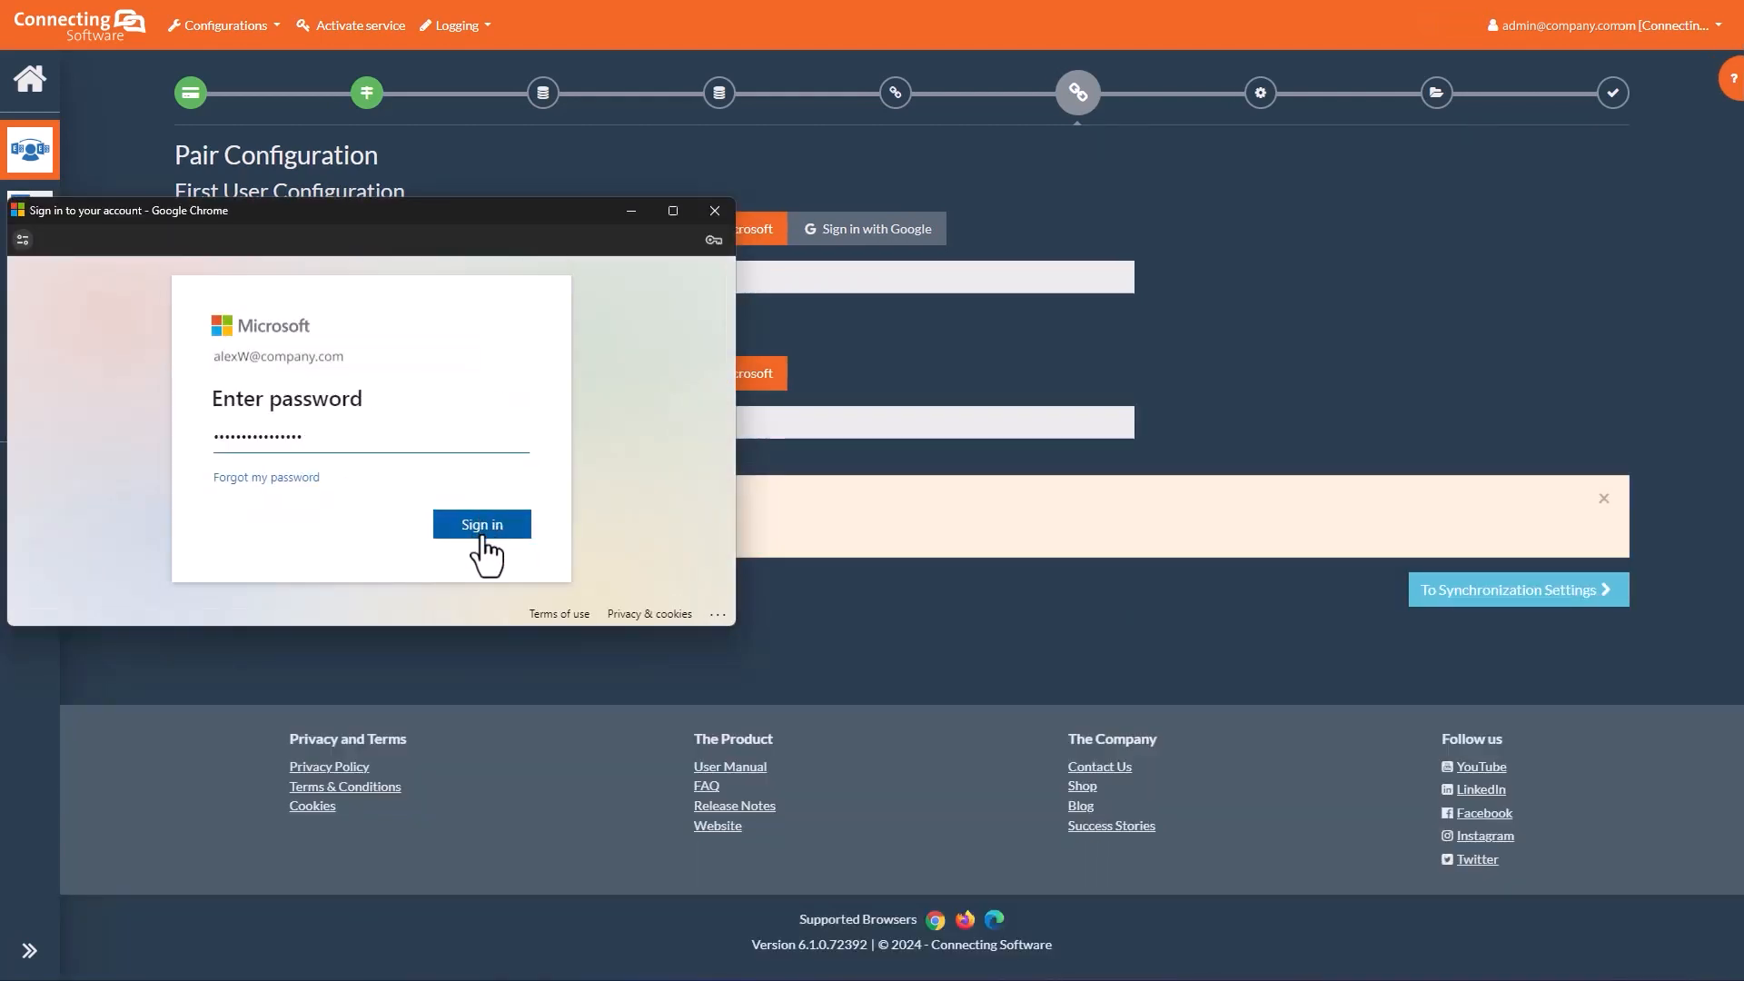
left_click(479, 528)
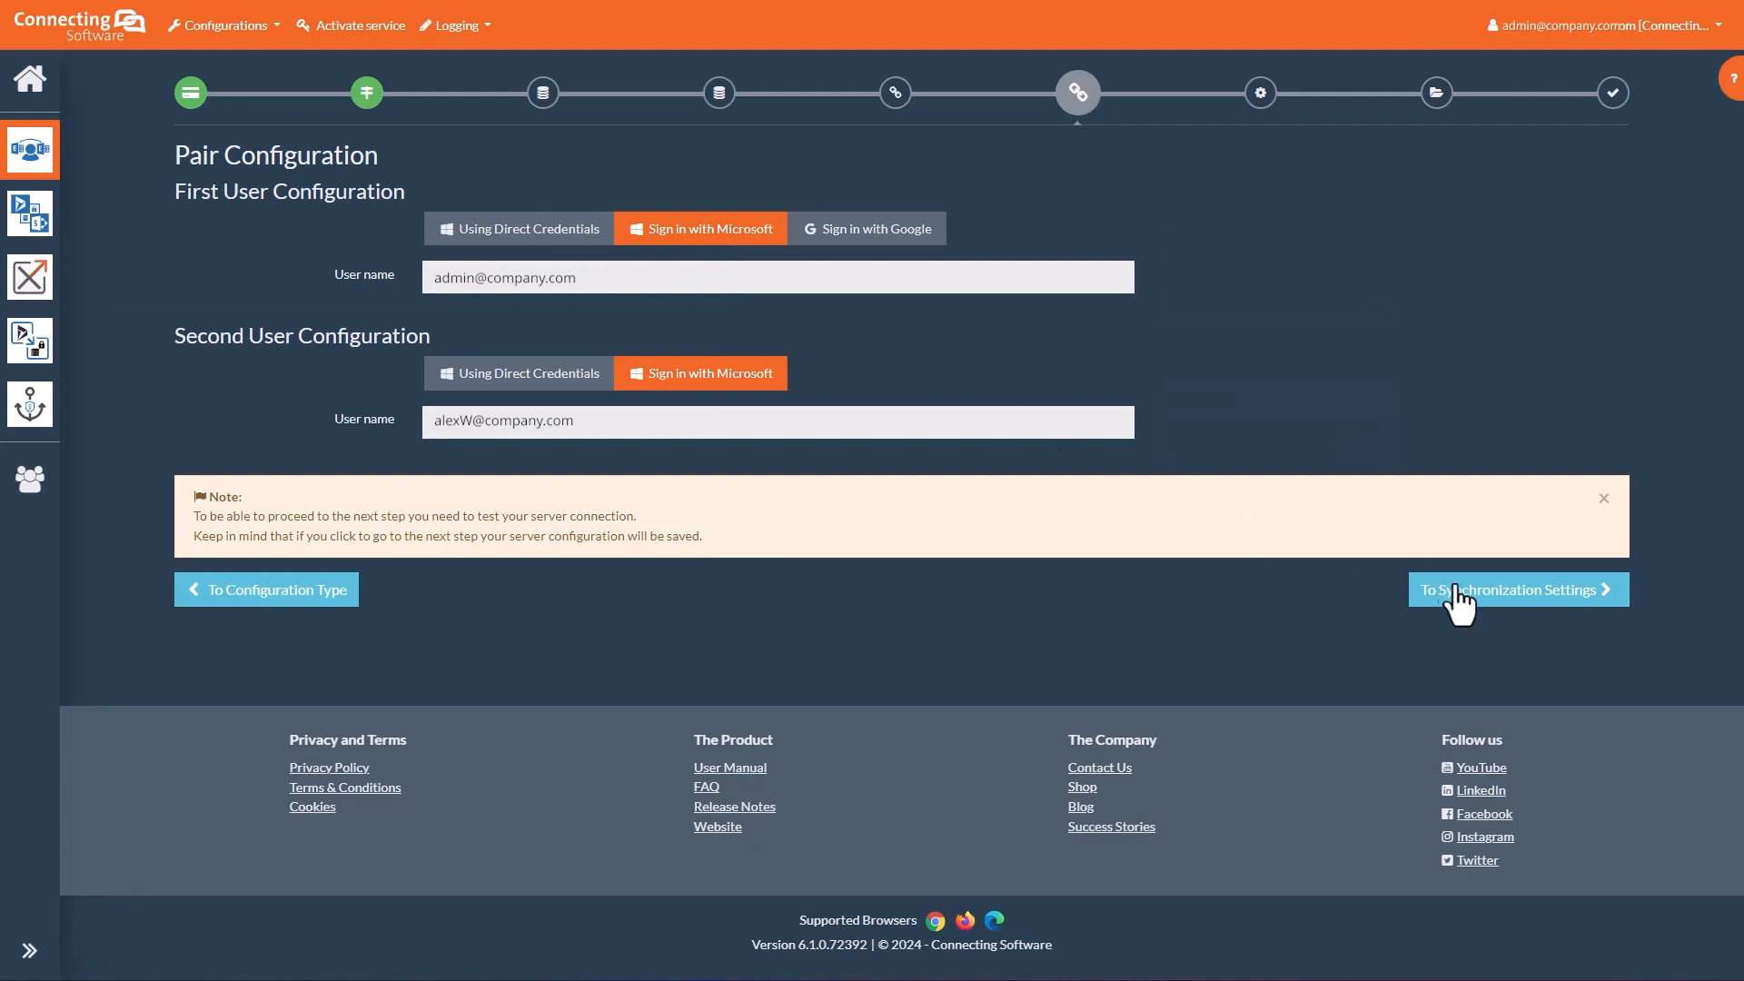
left_click(1508, 592)
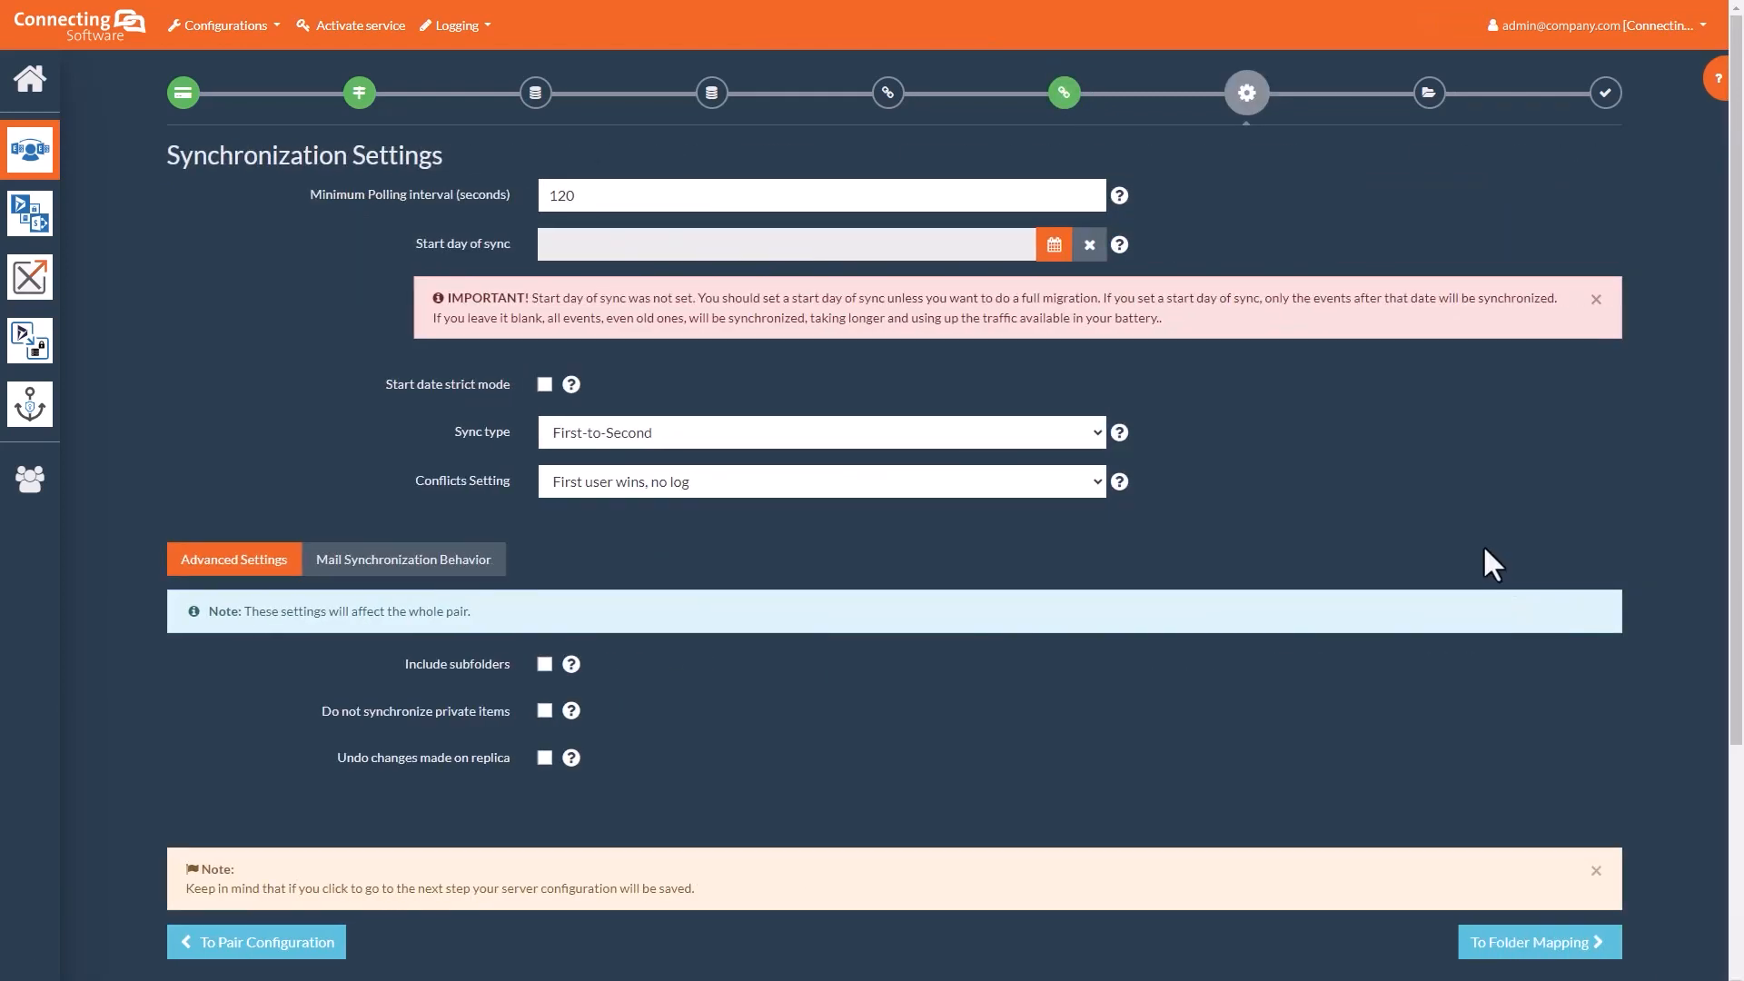
Step: Set a 60-second minimum polling interval and a sync start day of February 28, 2024
double_click(654, 194)
type("60")
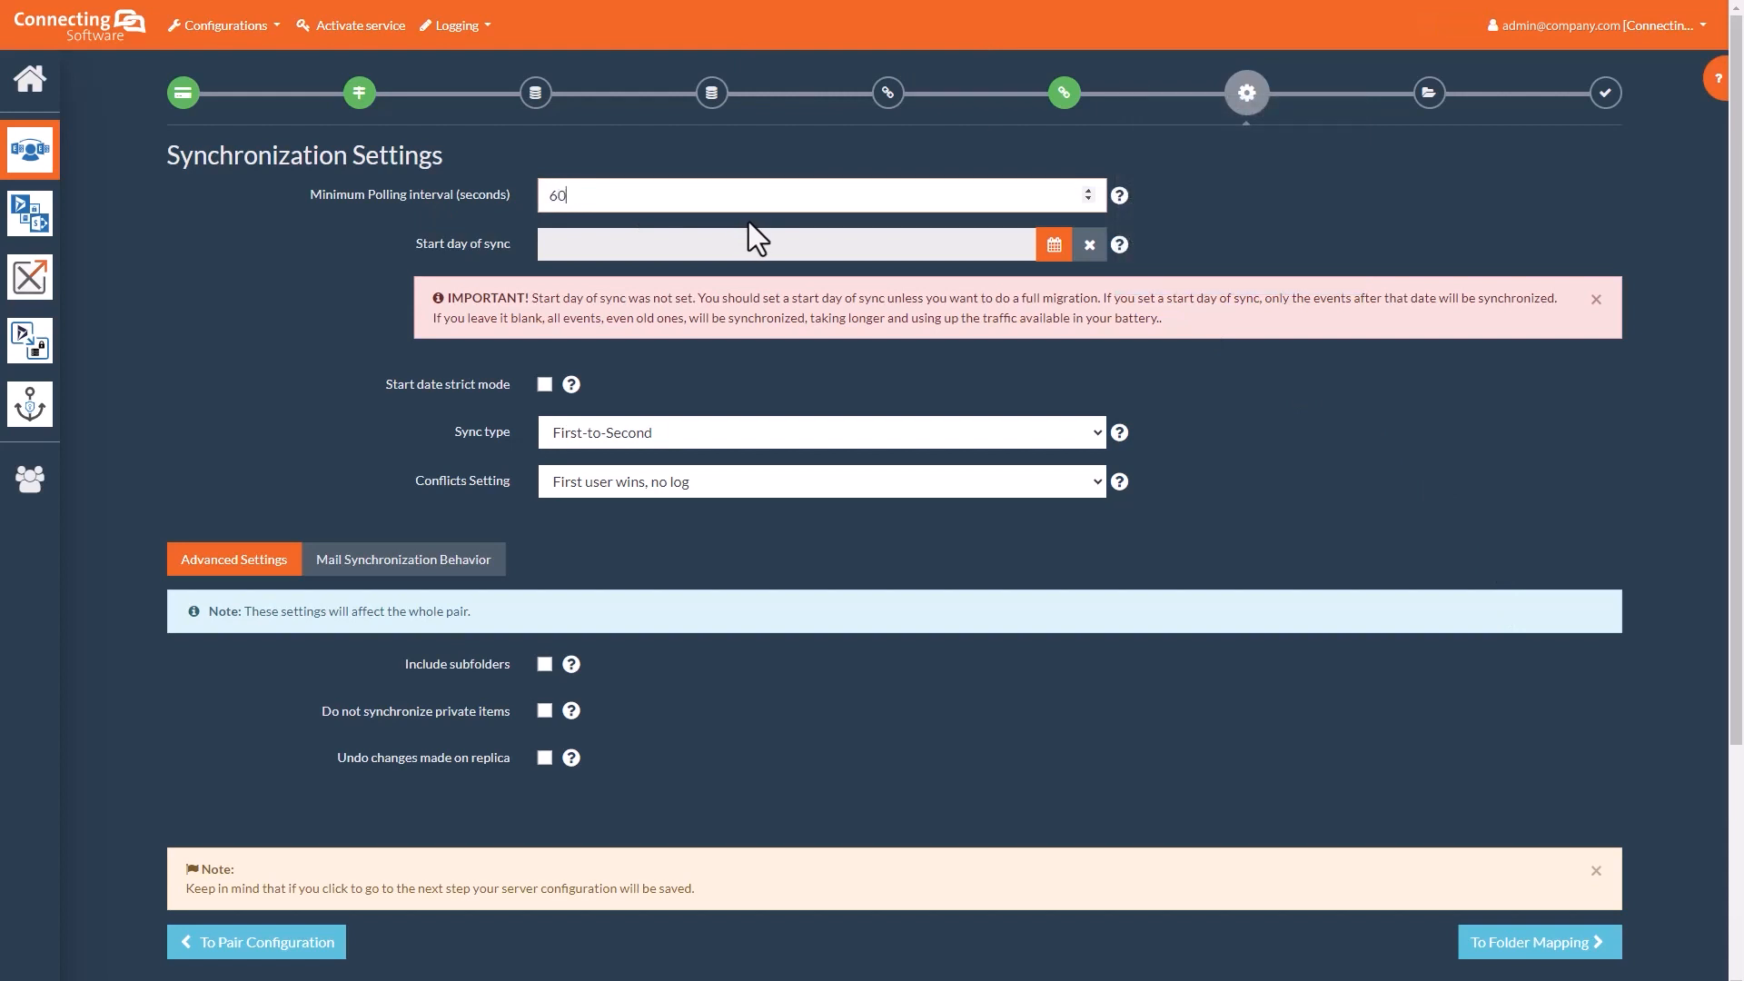
left_click(1055, 250)
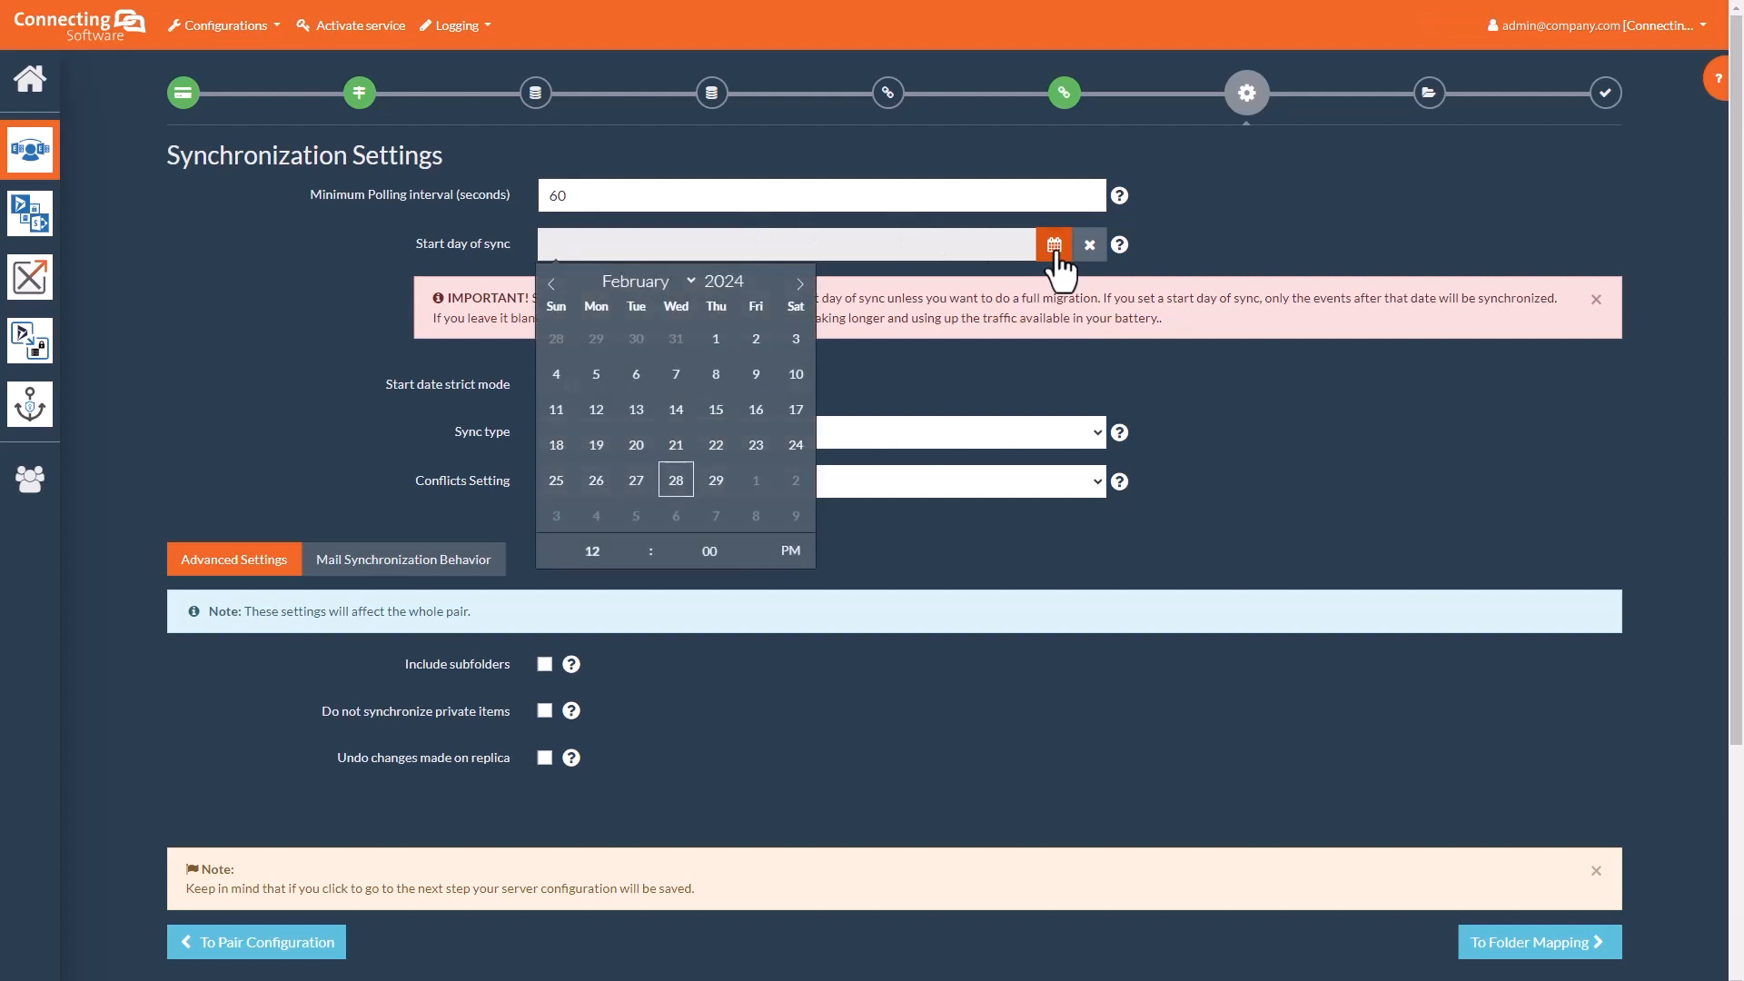
left_click(675, 481)
left_click(892, 385)
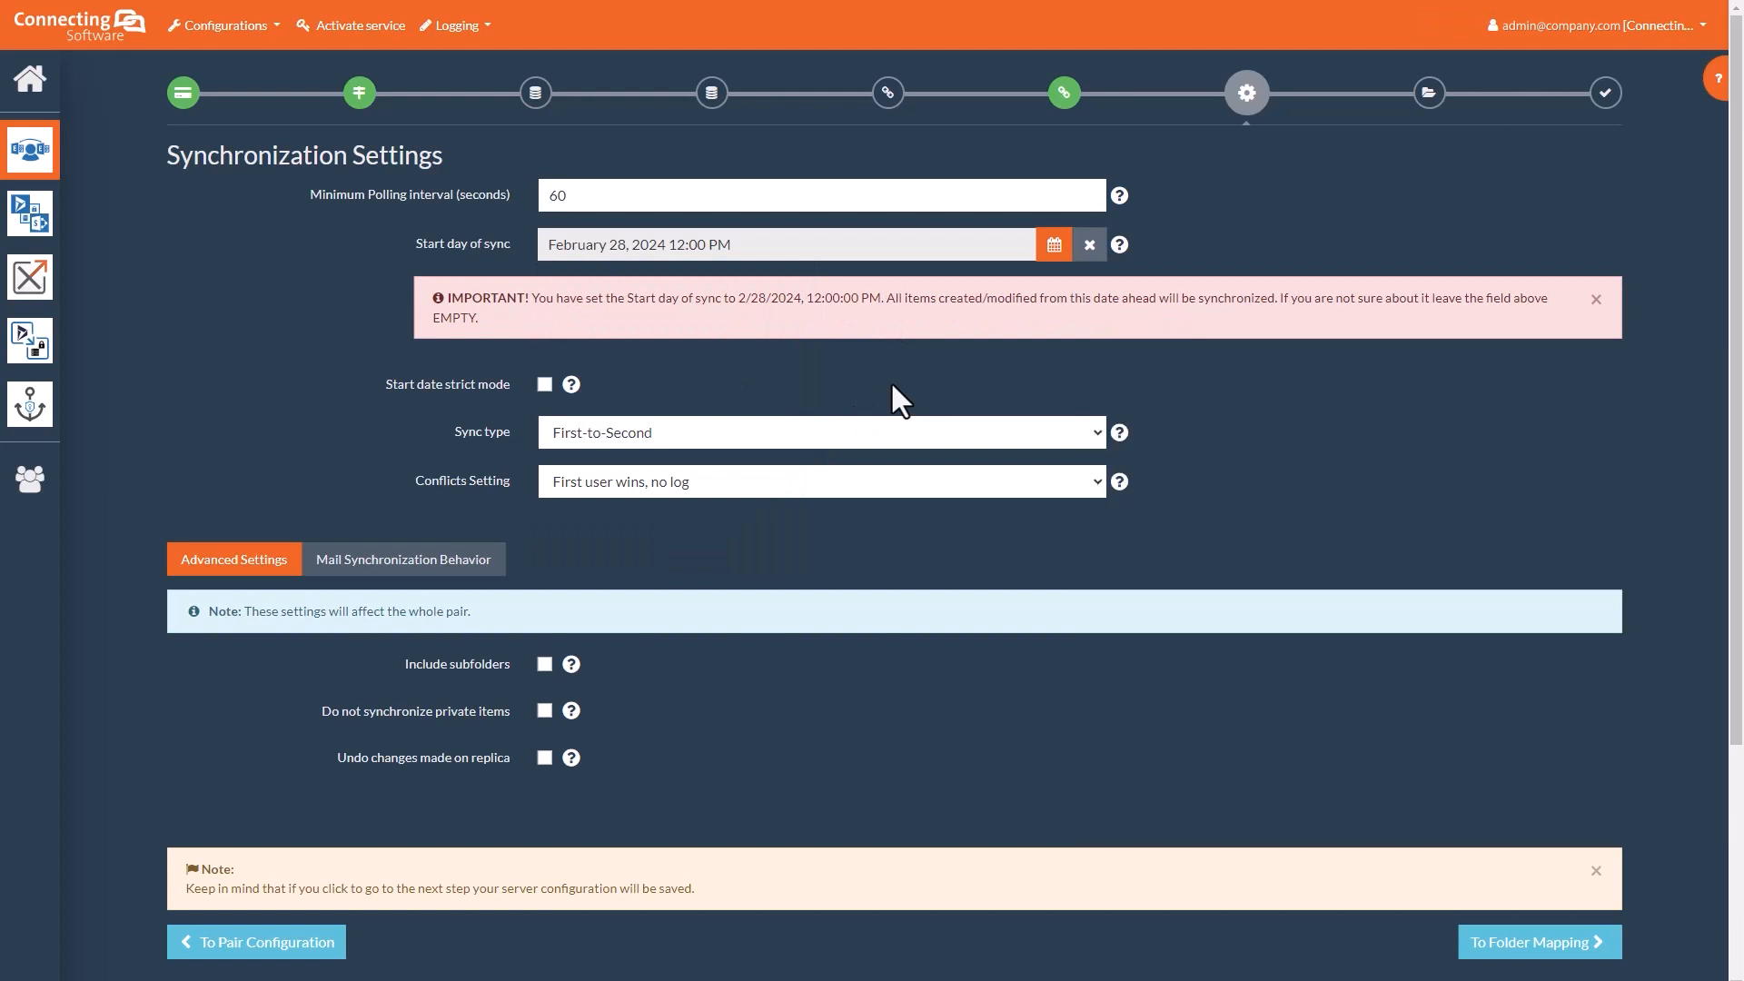
left_click(919, 441)
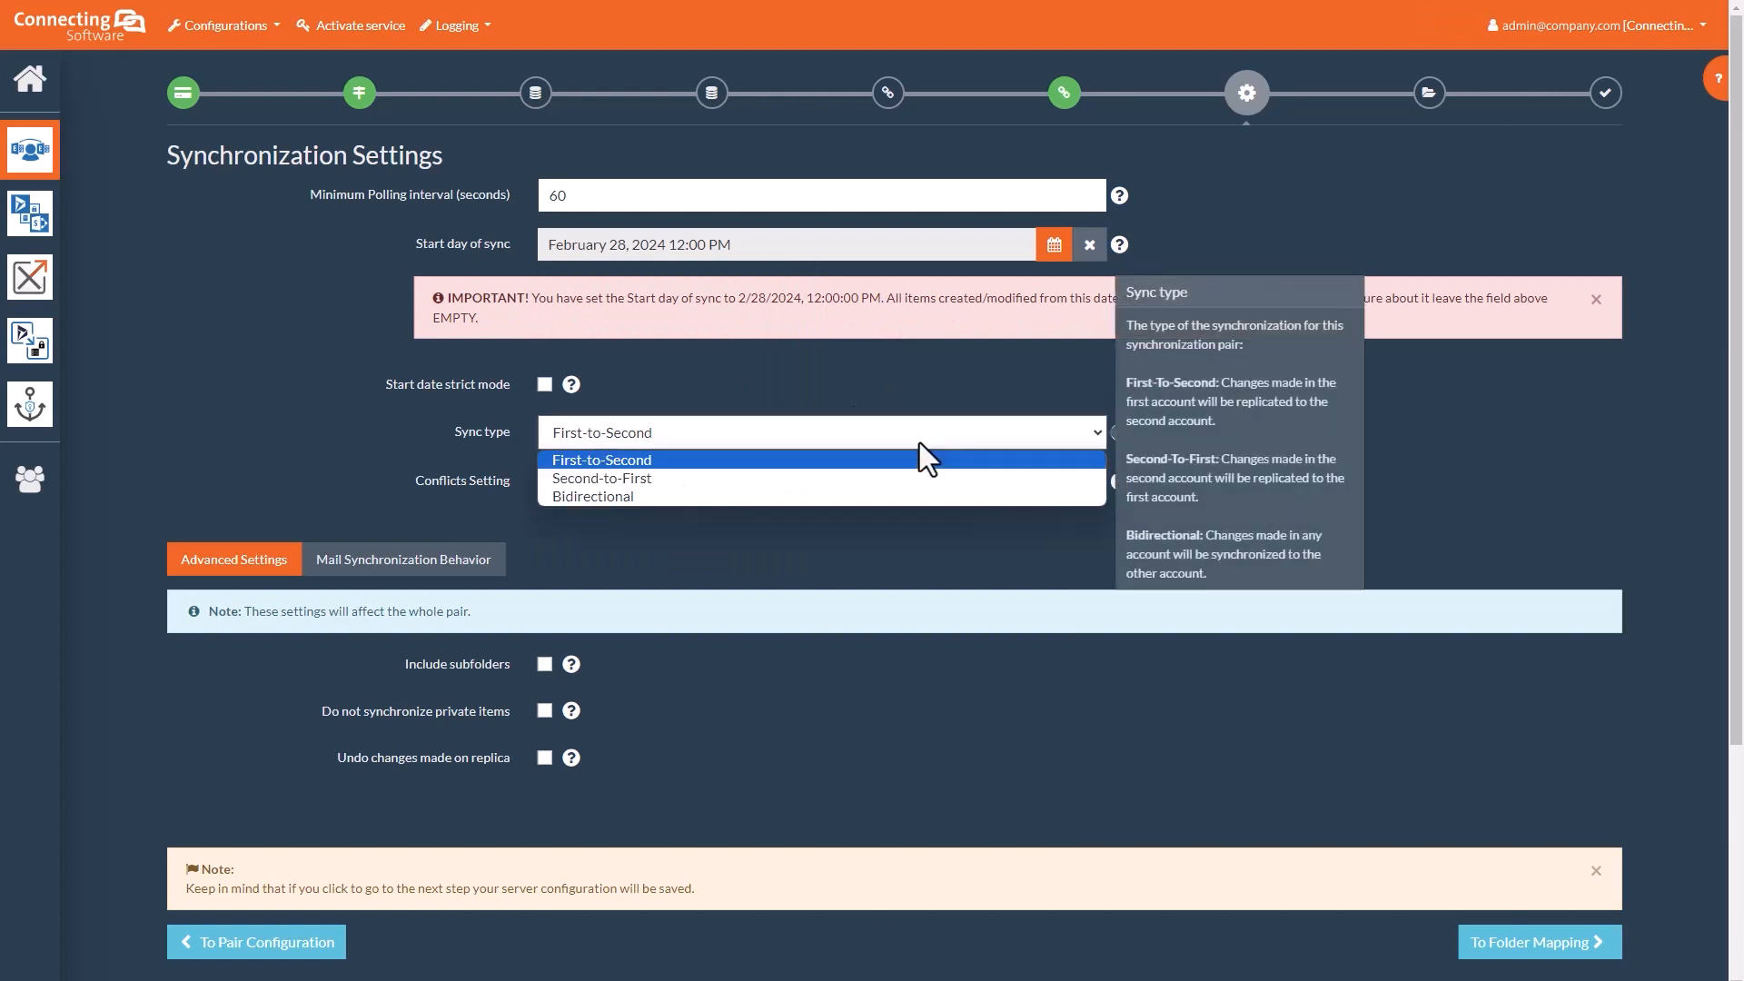
Step: Set Sync type to Bidirectional and keep conflicts at 'First user wins, no log'
left_click(861, 497)
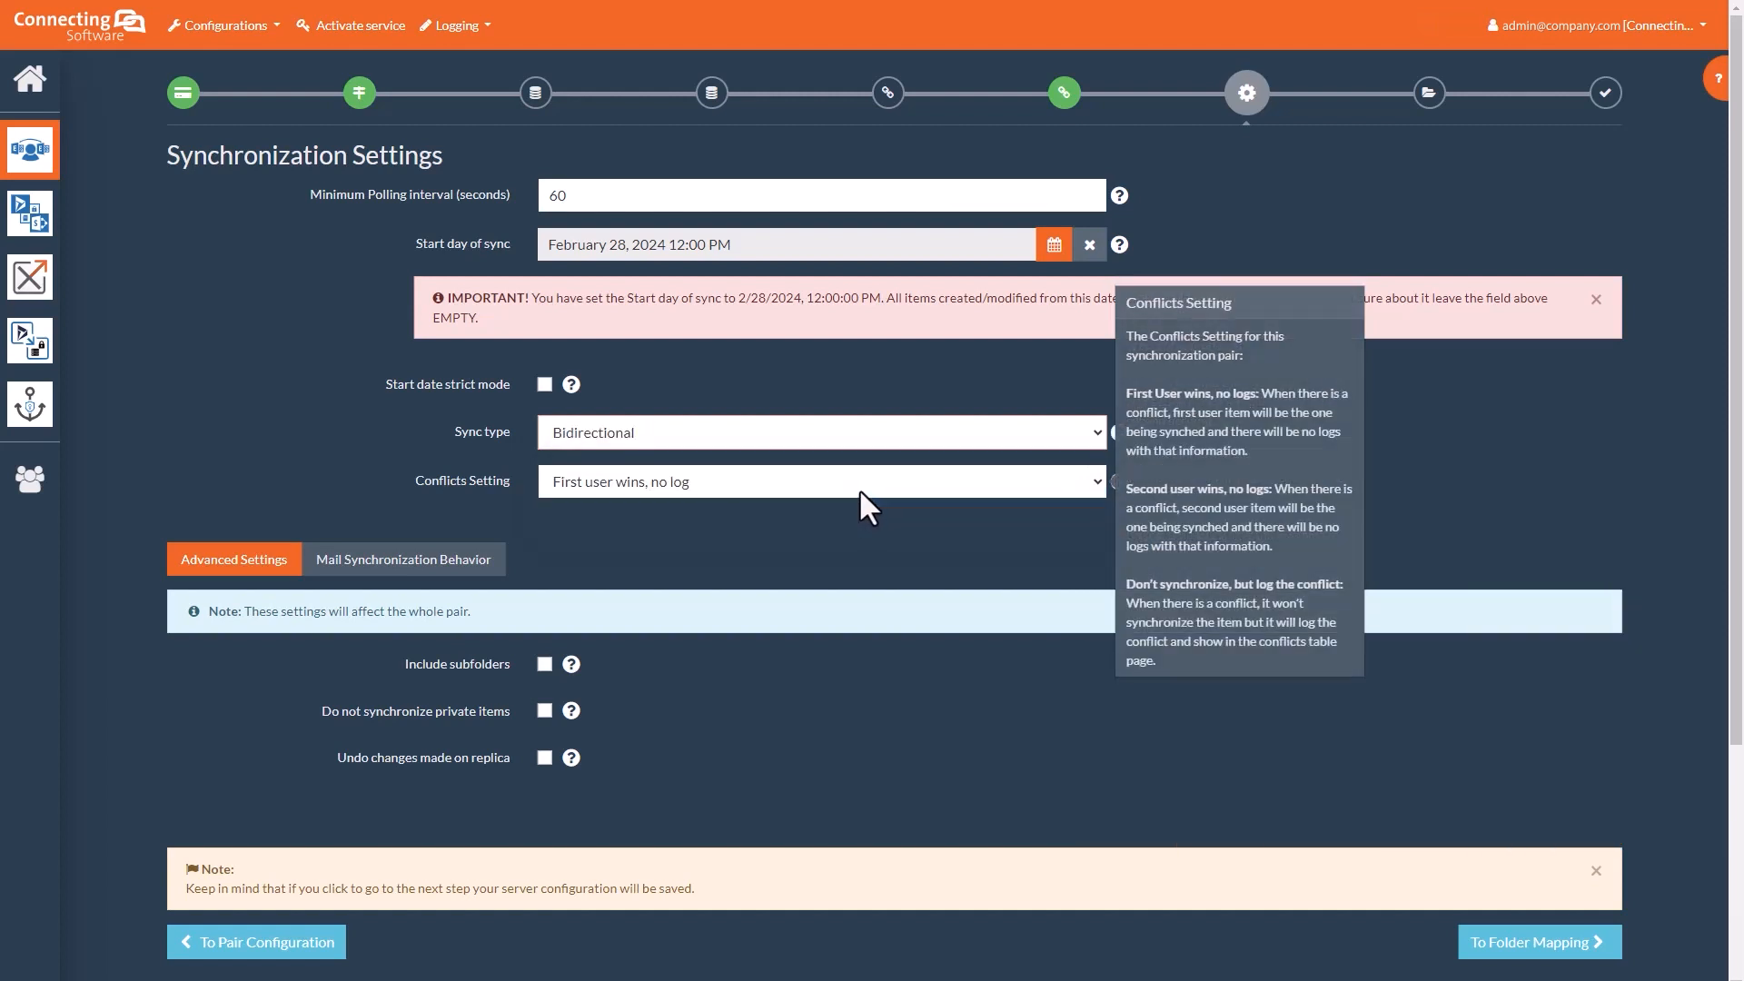
left_click(863, 487)
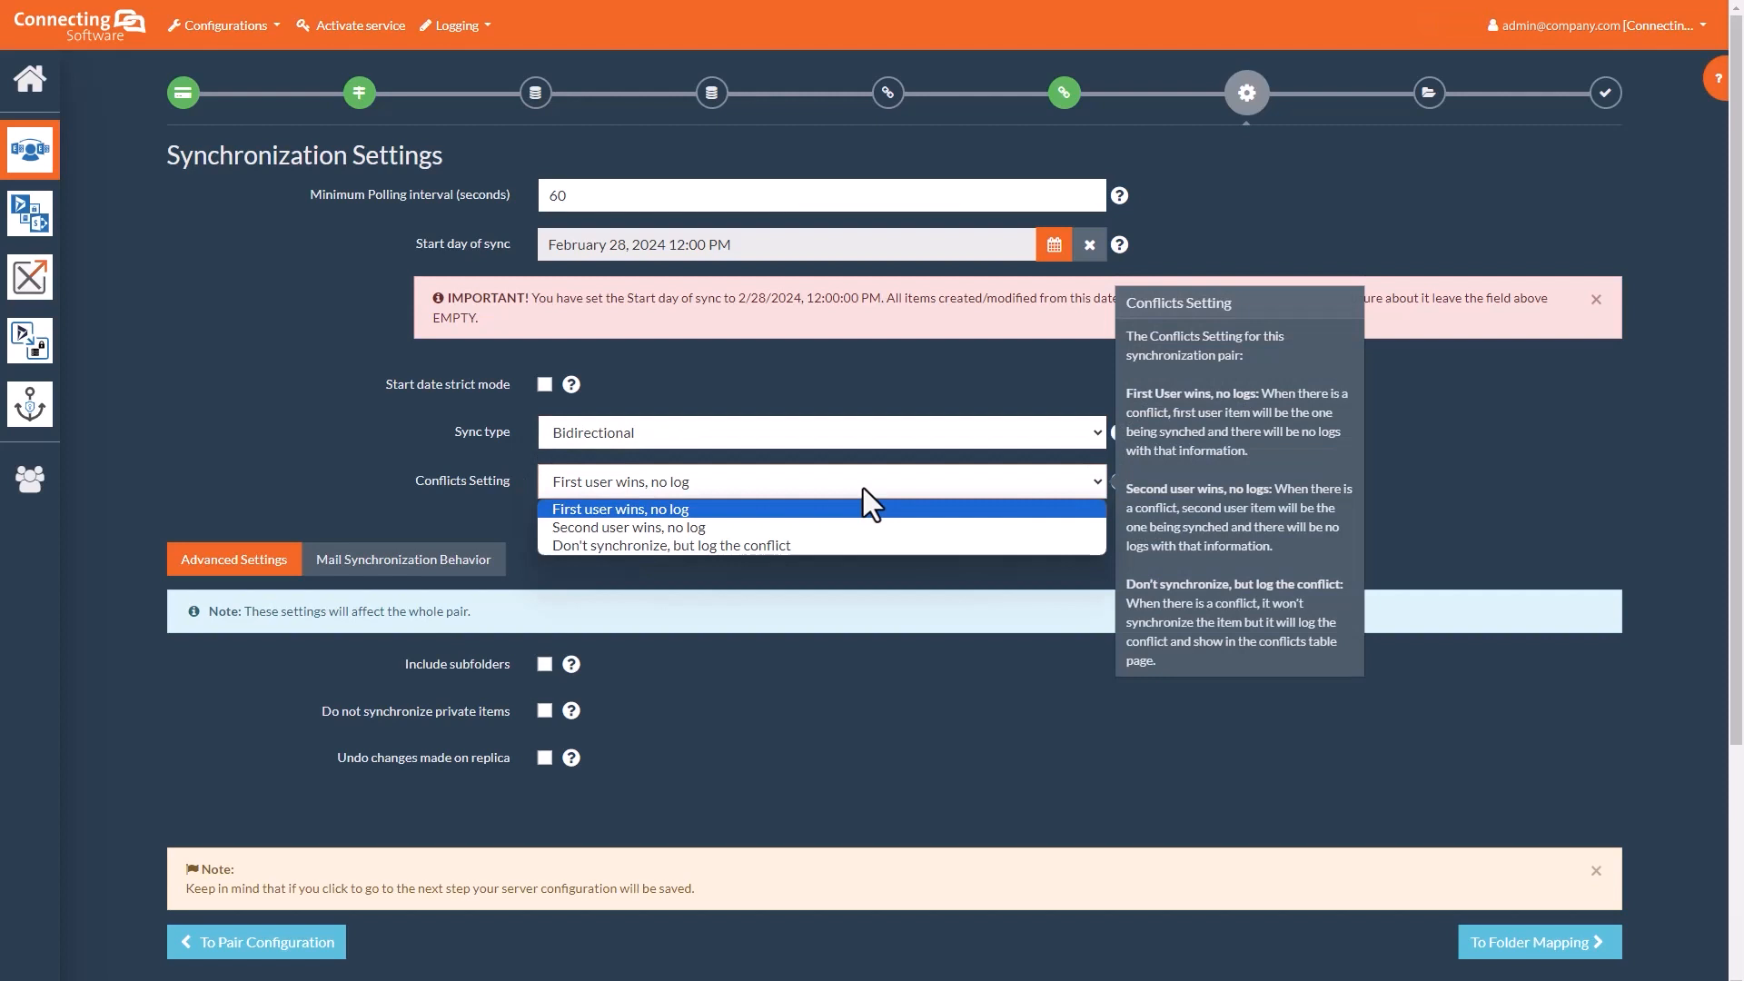
left_click(848, 508)
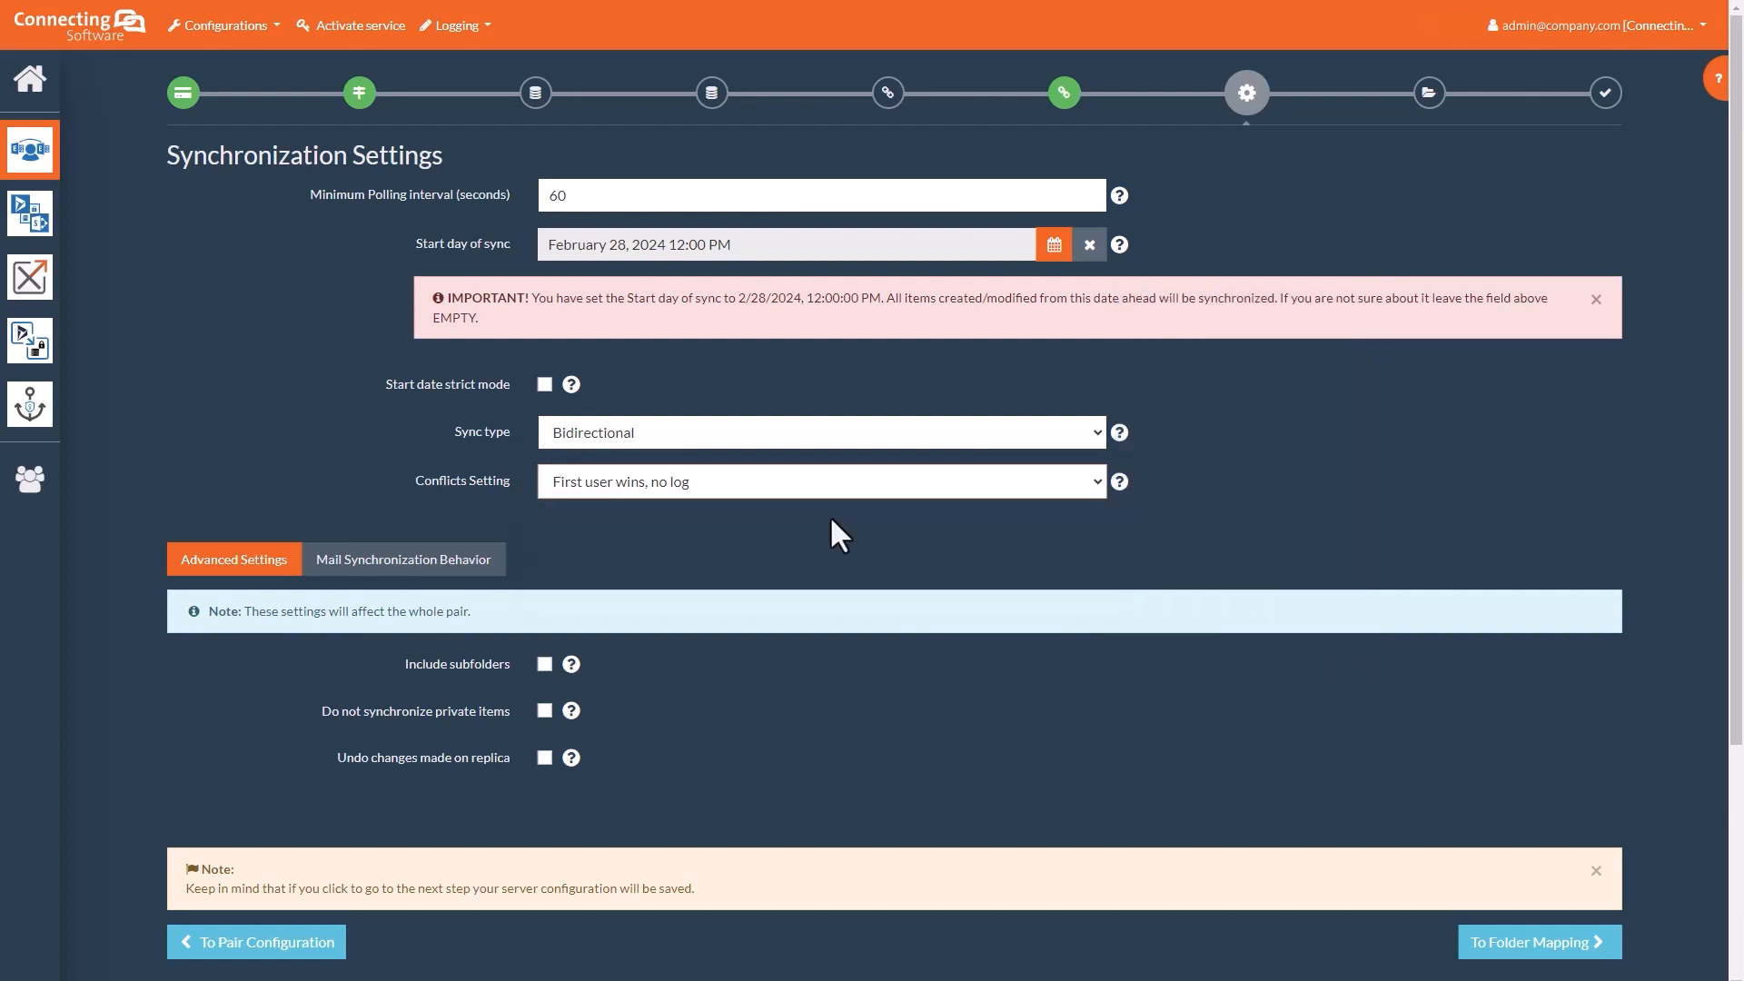
scroll(831, 515, "down", 2)
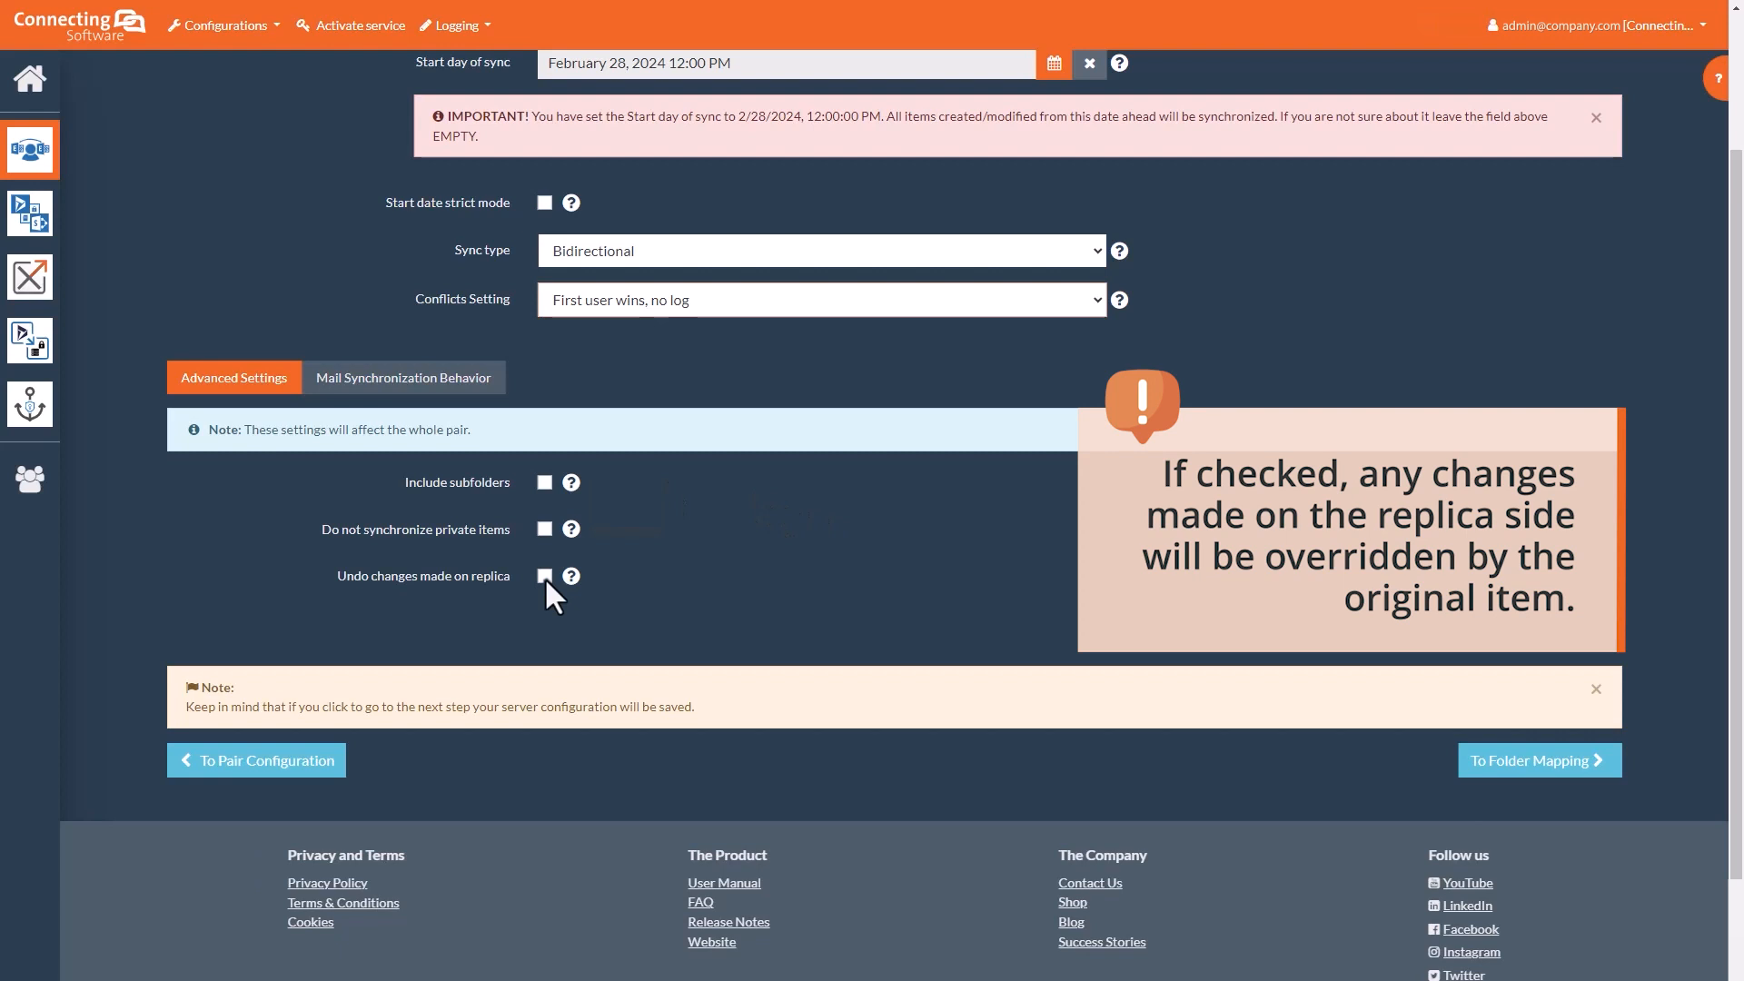
Step: Review the Mail Synchronization Behavior and Advanced Settings tabs, then save and proceed to Folder Mapping
left_click(408, 380)
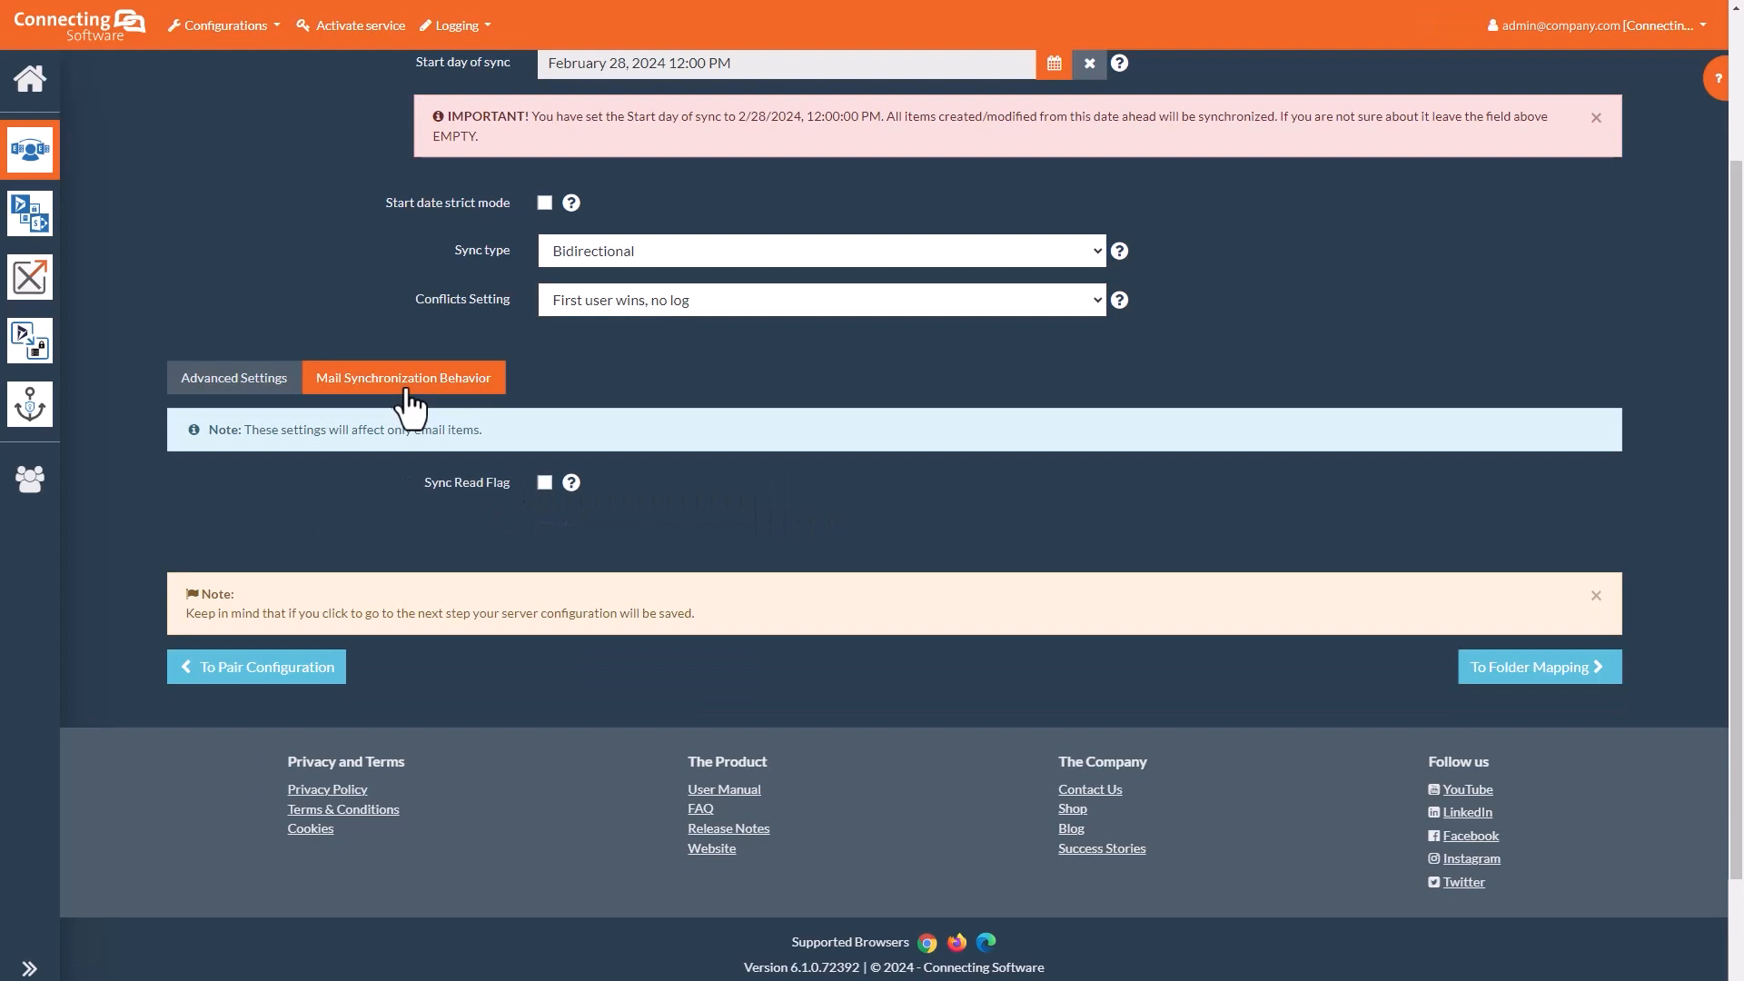
left_click(264, 388)
left_click(1542, 768)
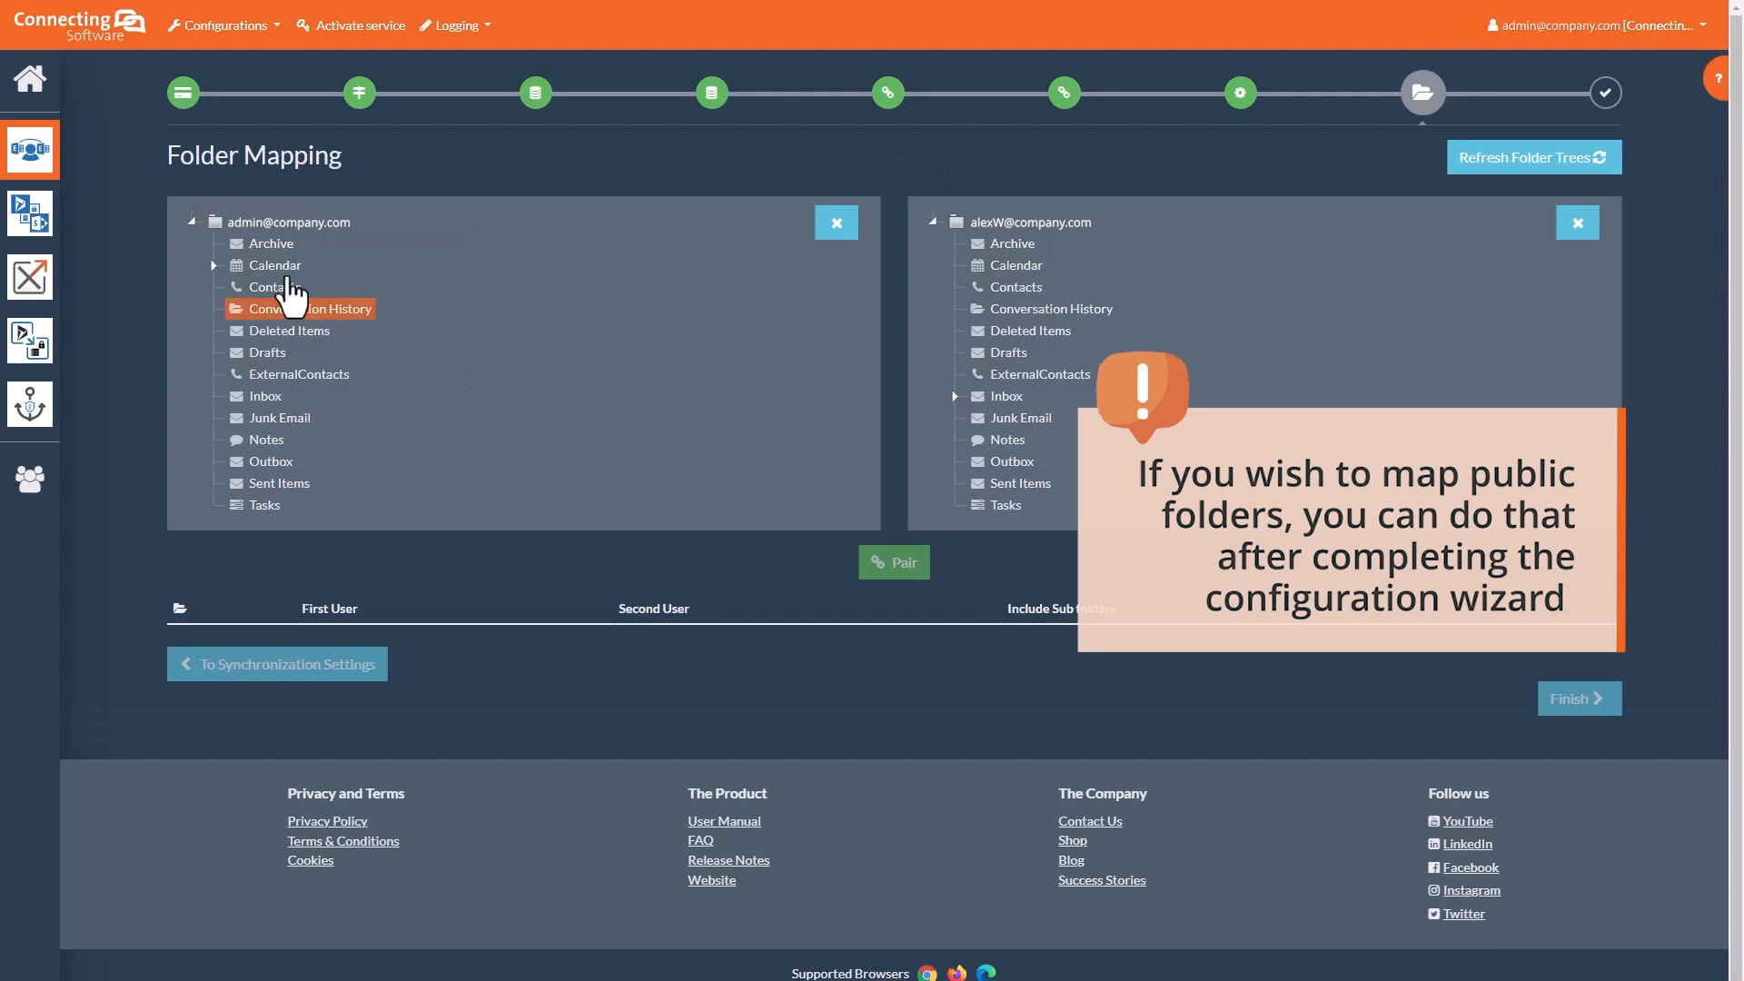
Step: Pair the first user's Calendar folder with the second user's Calendar and finish the wizard
left_click(278, 267)
left_click(1016, 243)
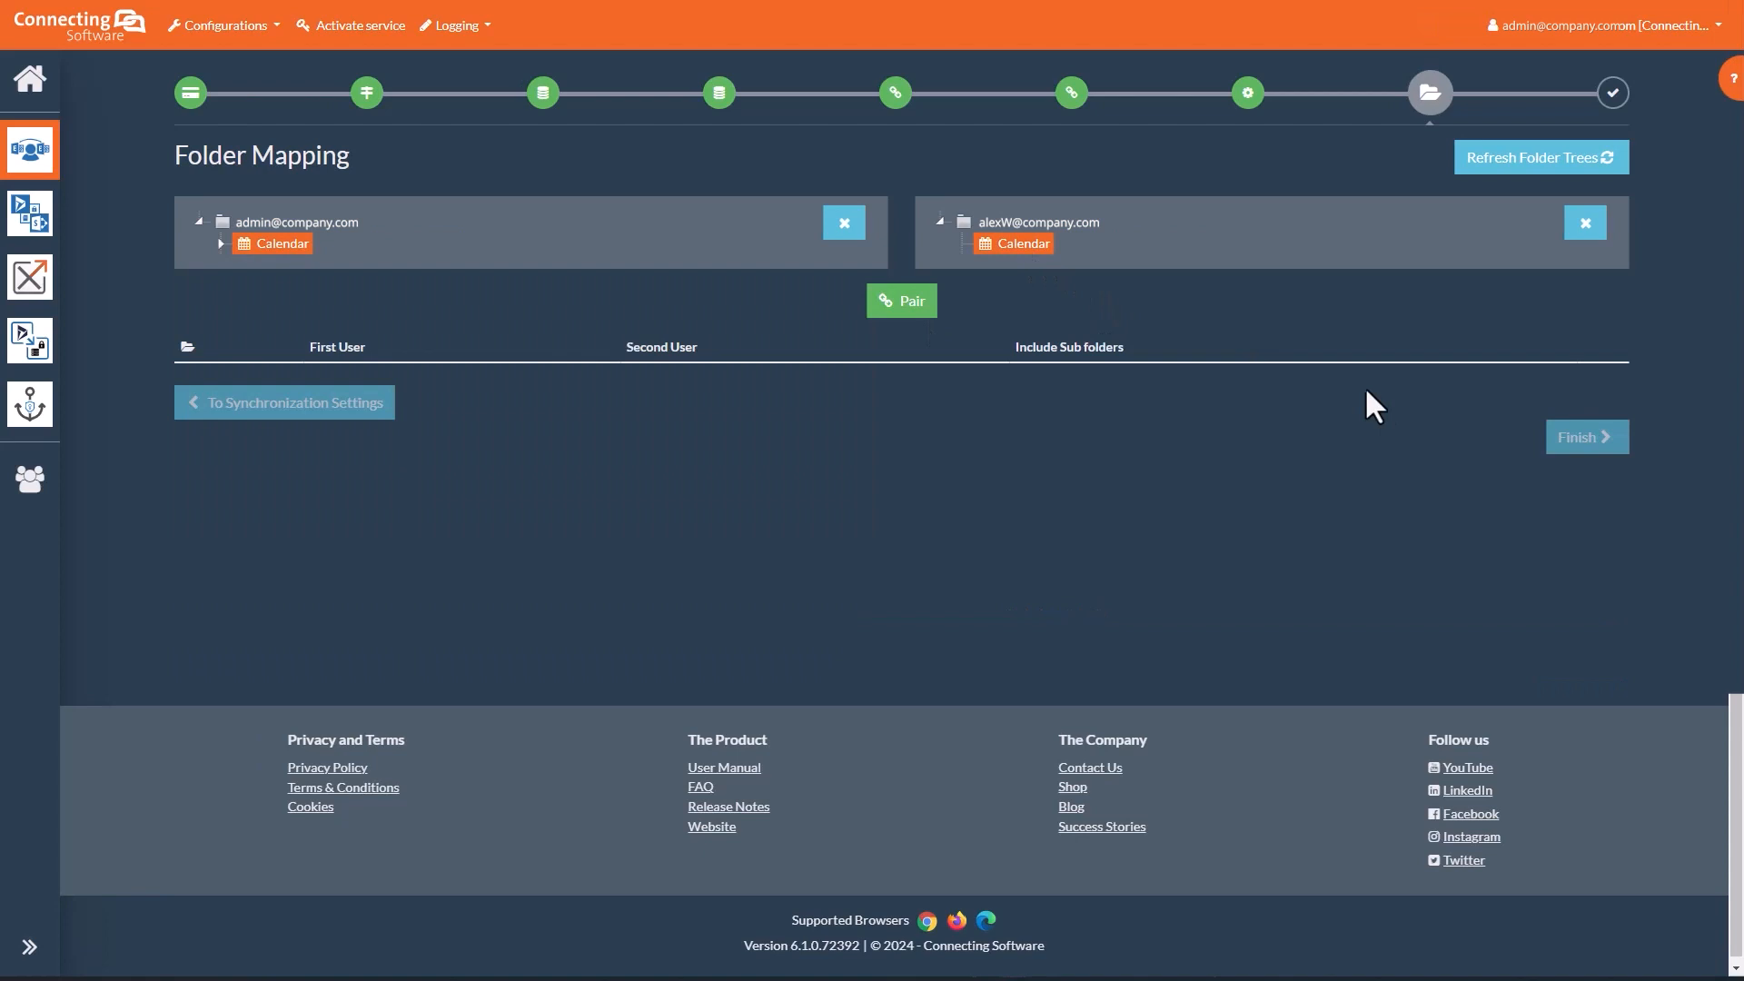
left_click(904, 303)
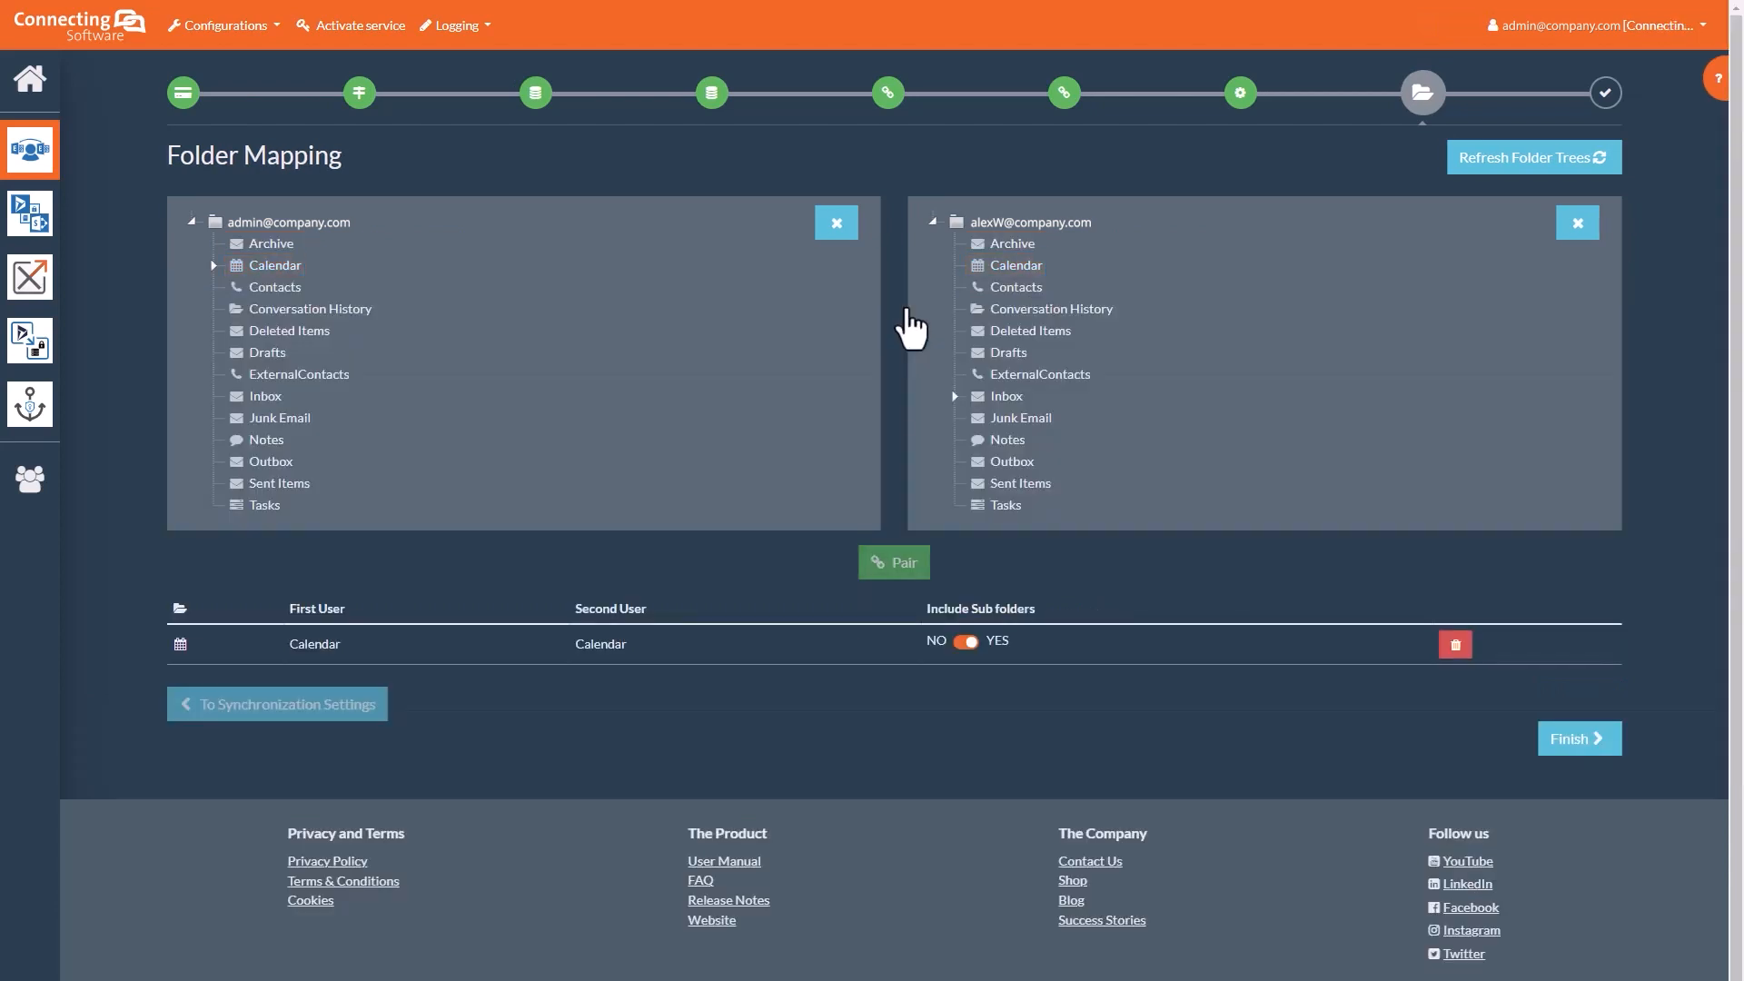
left_click(1568, 732)
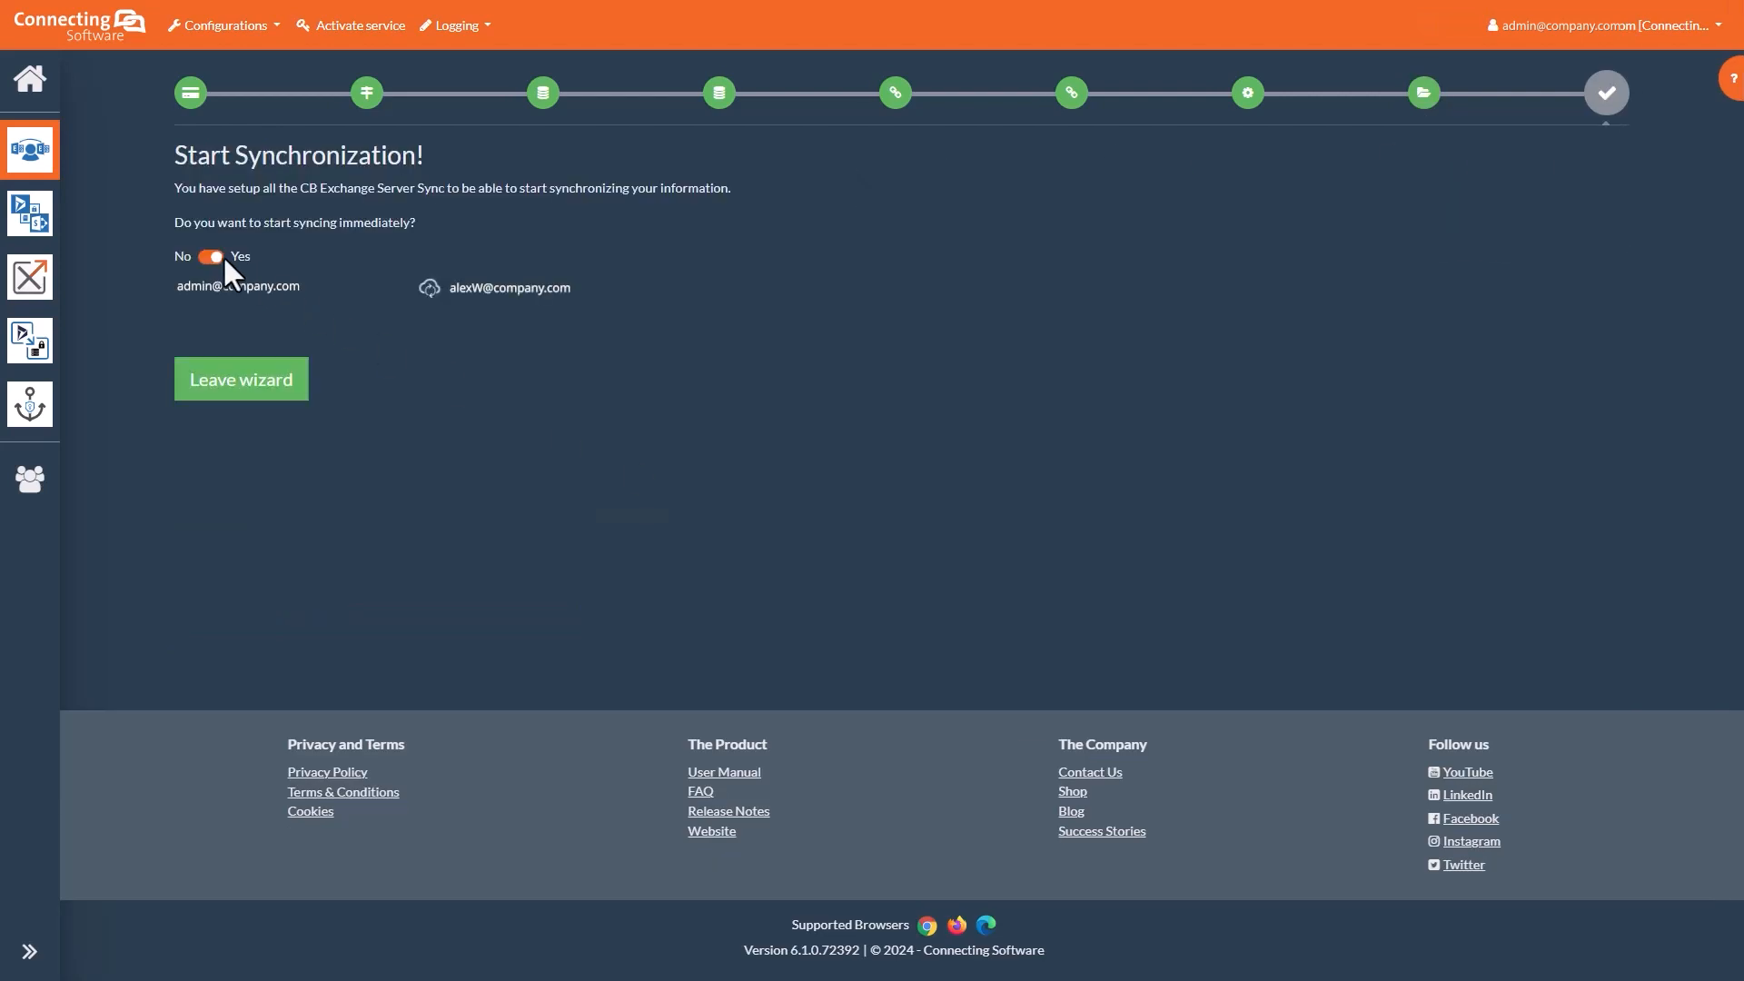
Step: Exit the setup wizard with syncing left on Yes, returning to the list showing pair 1028
left_click(261, 382)
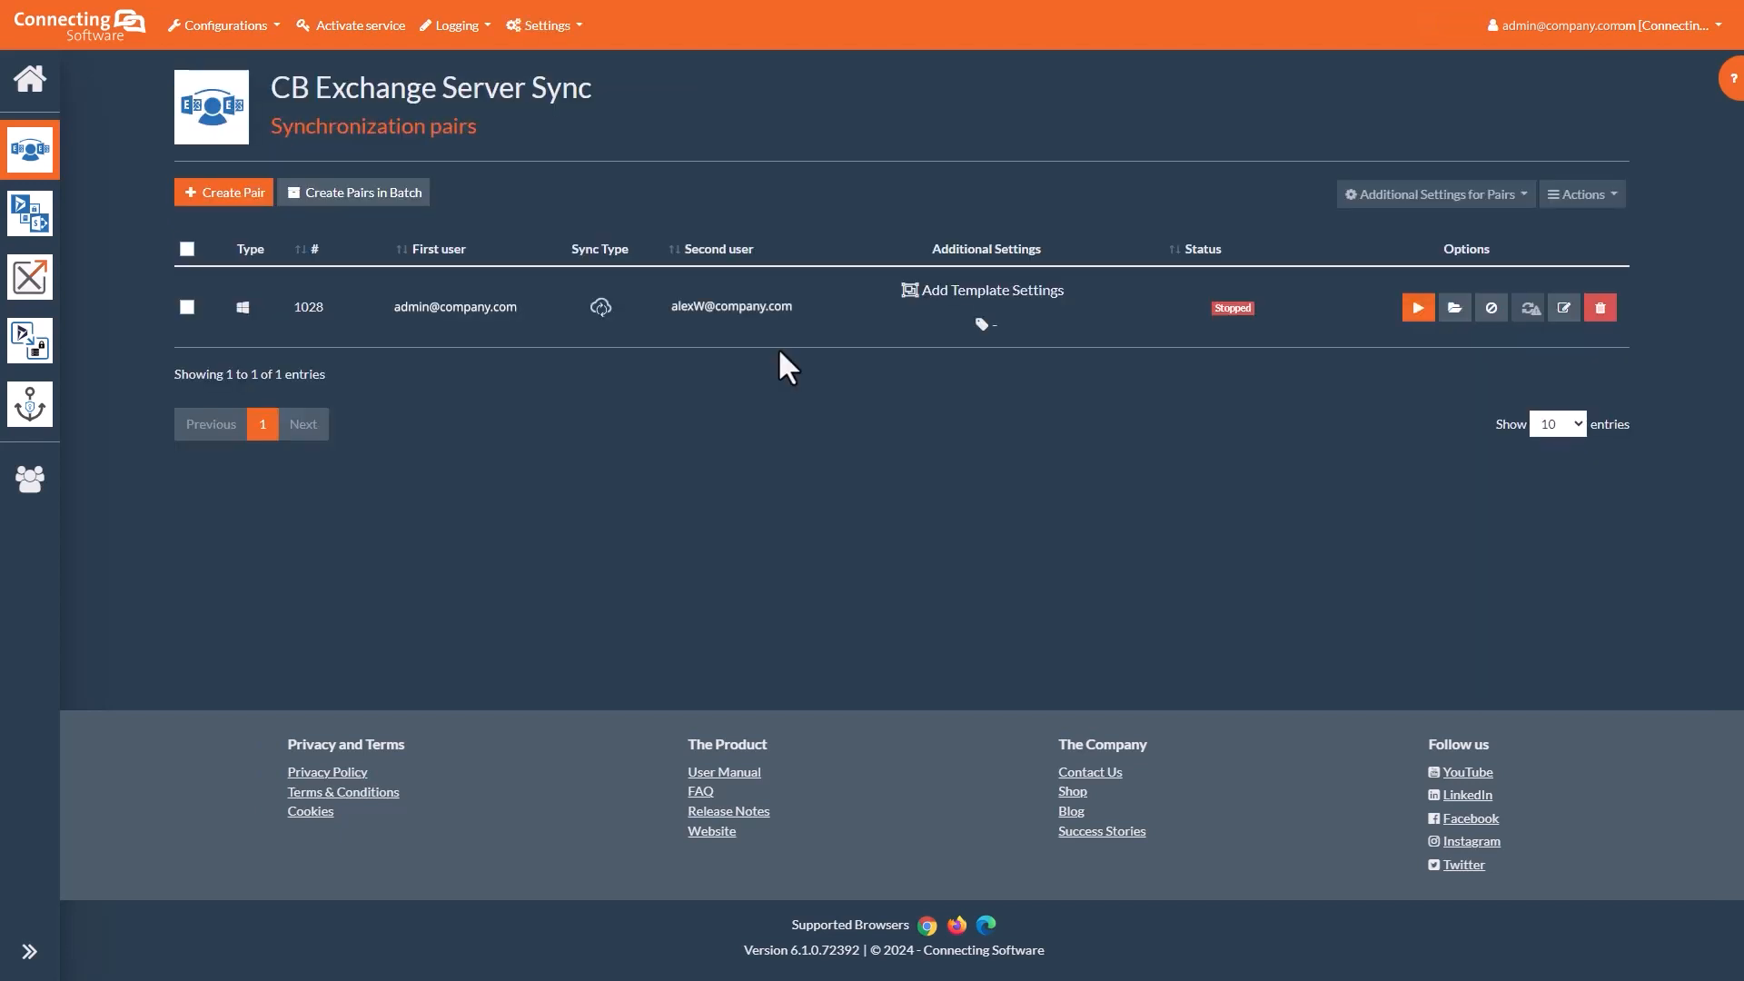
left_click(1455, 309)
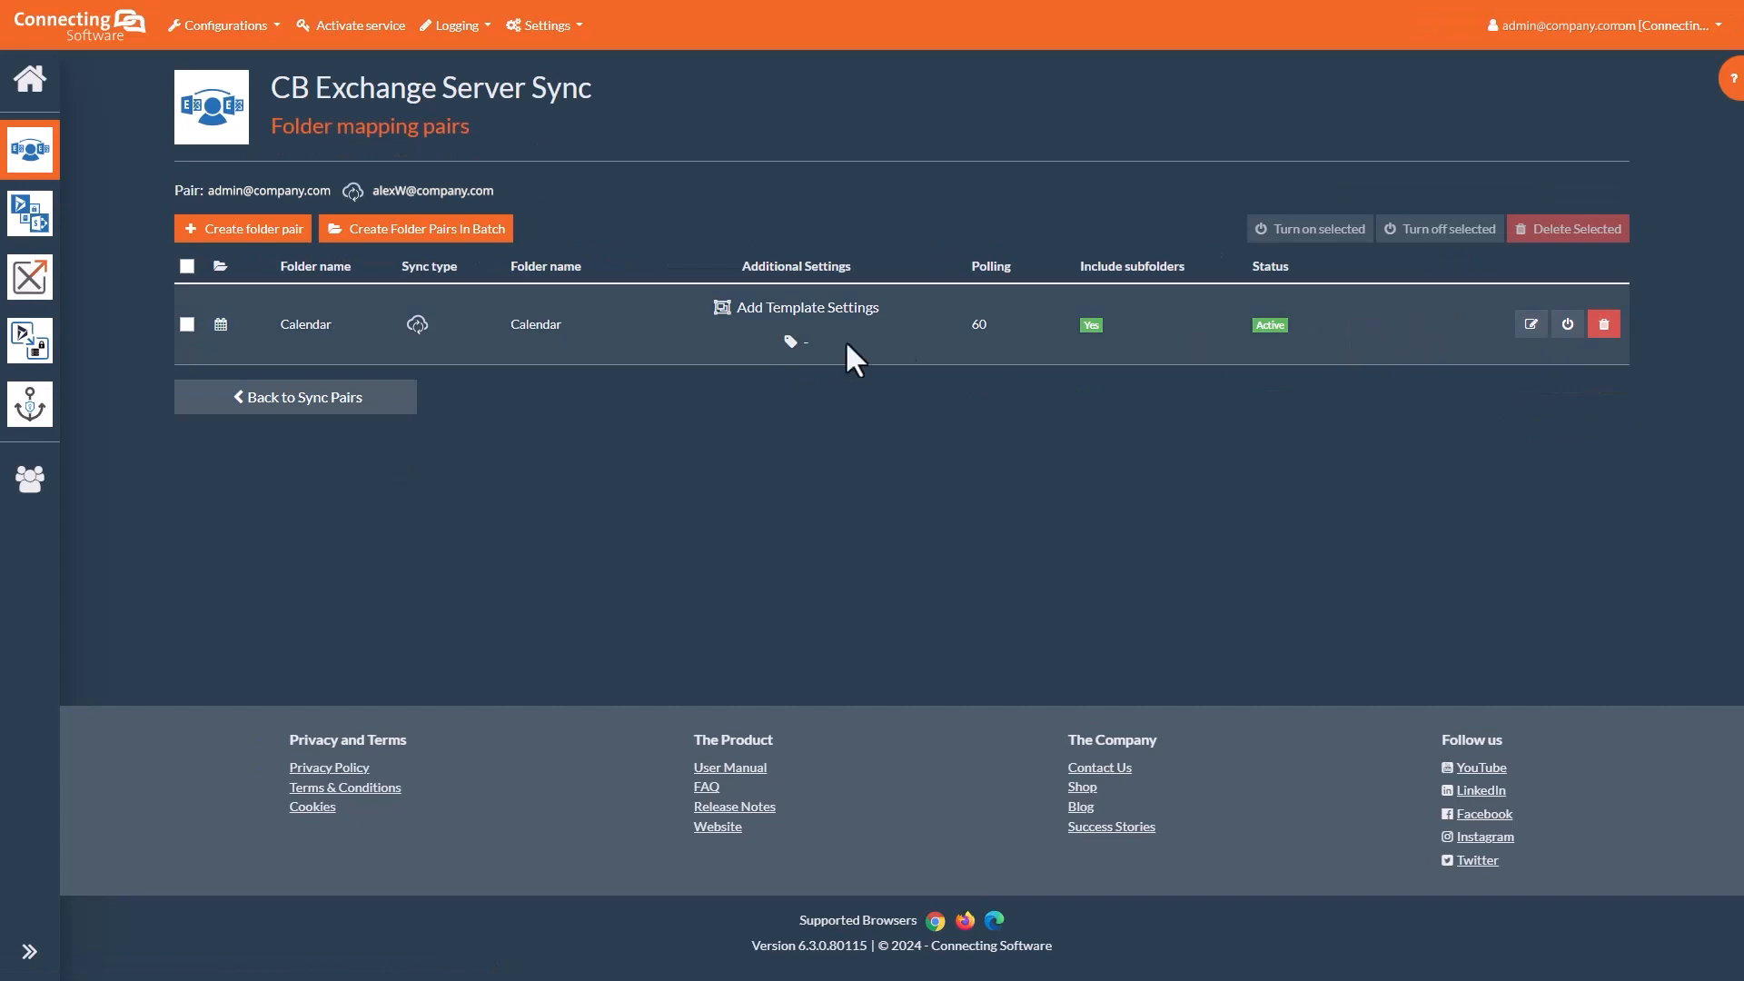
left_click(446, 396)
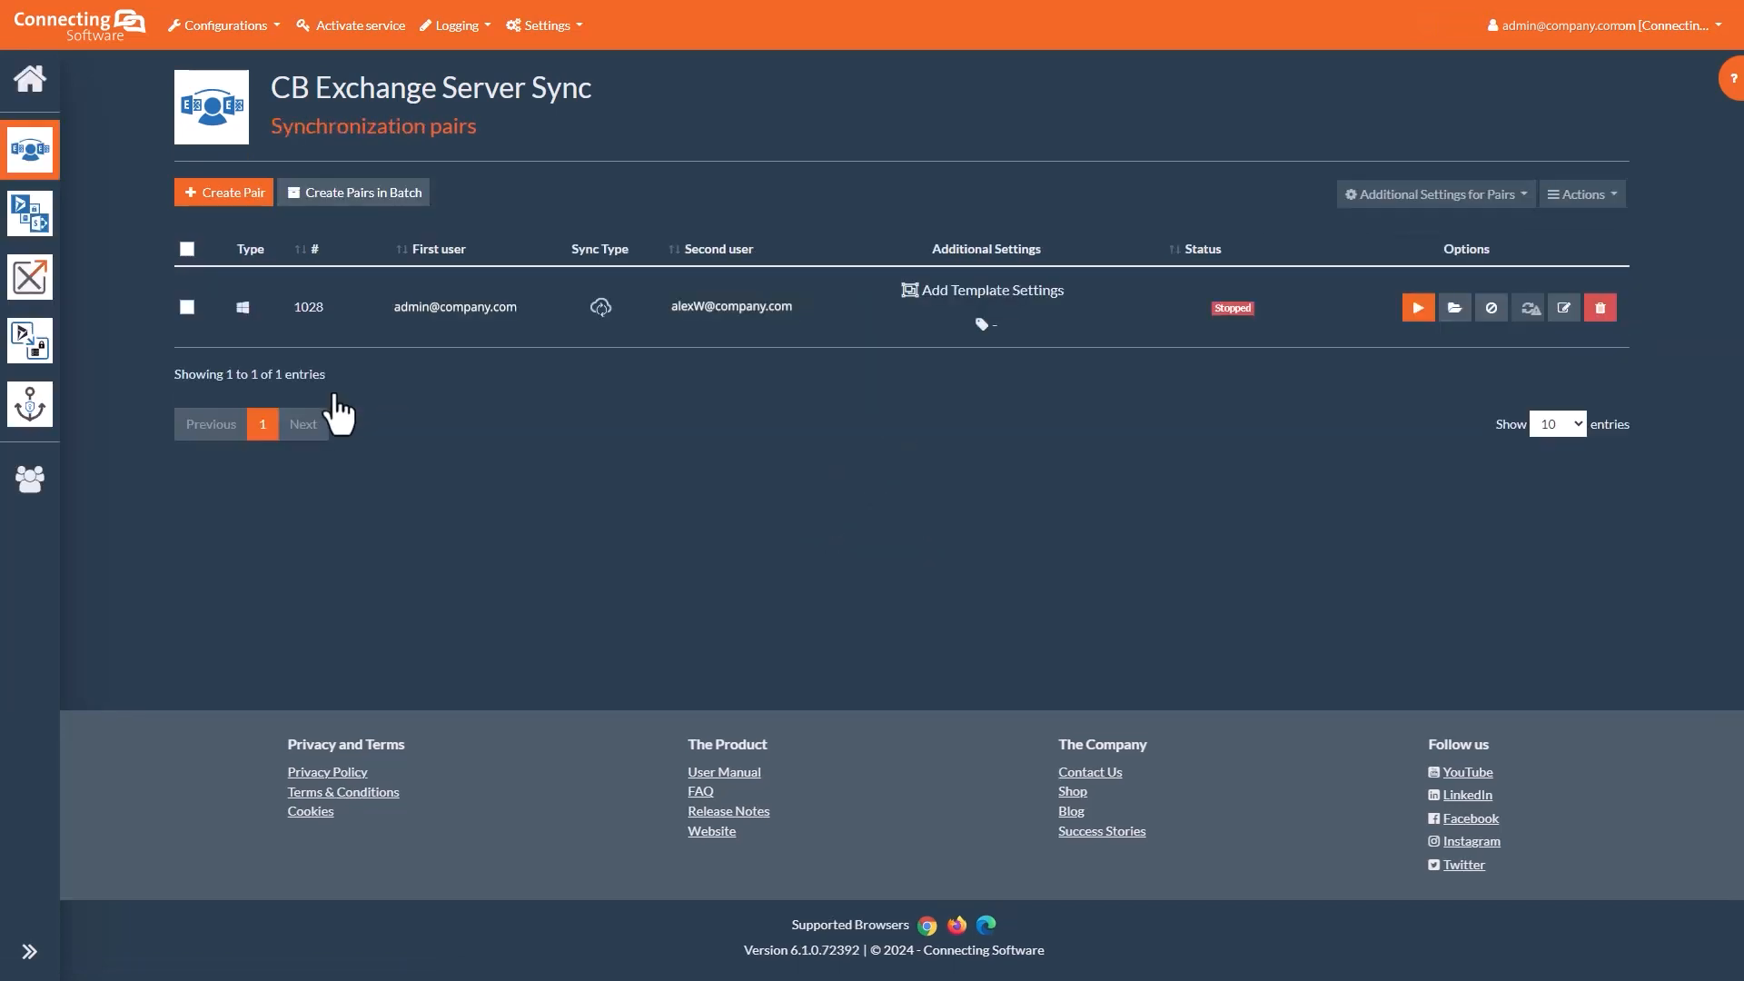
left_click(1492, 308)
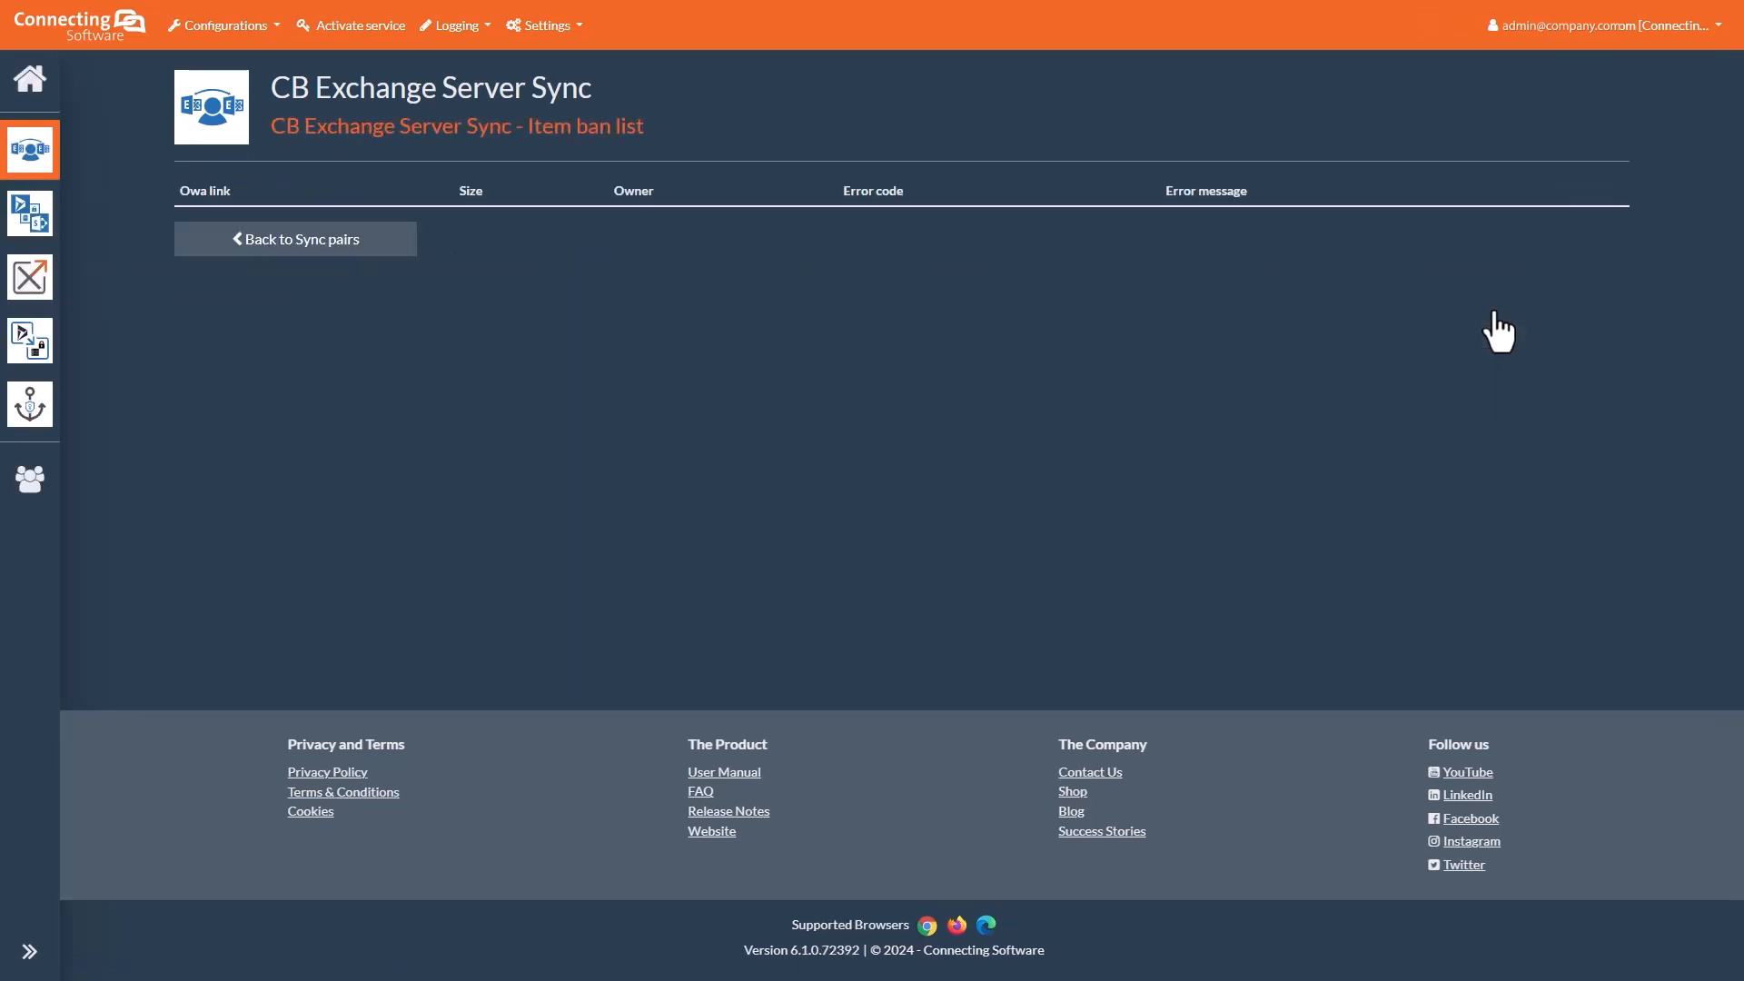
left_click(360, 243)
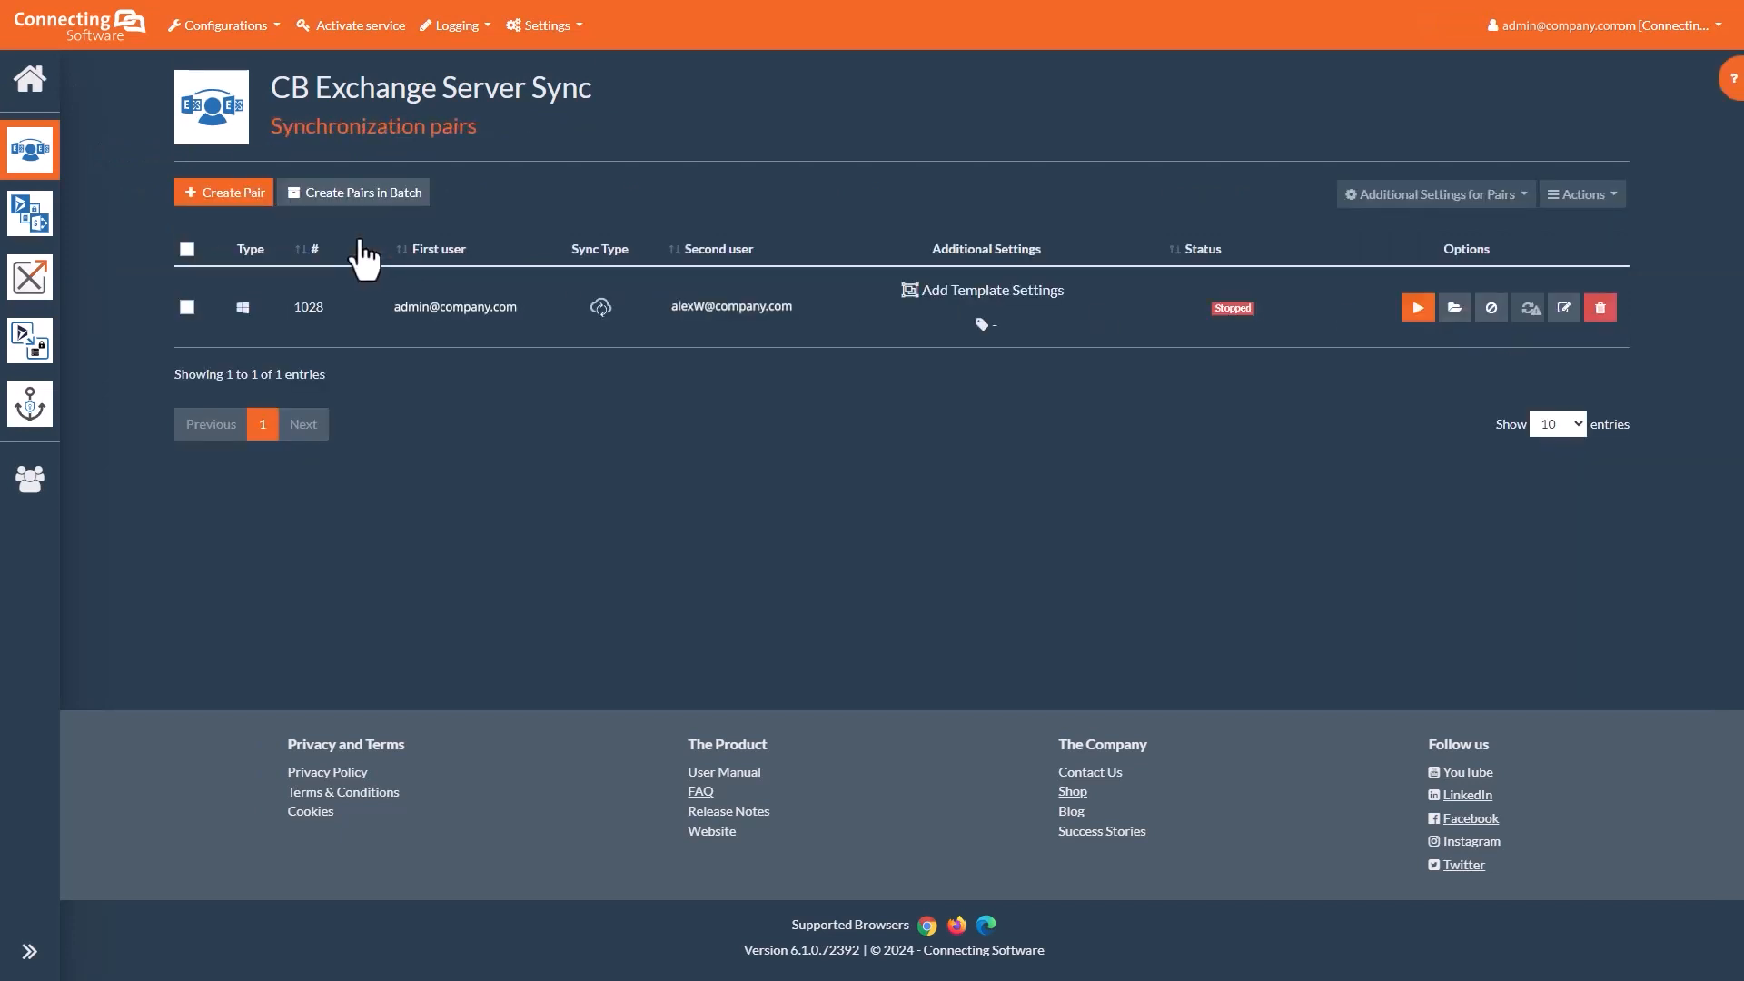
left_click(1564, 309)
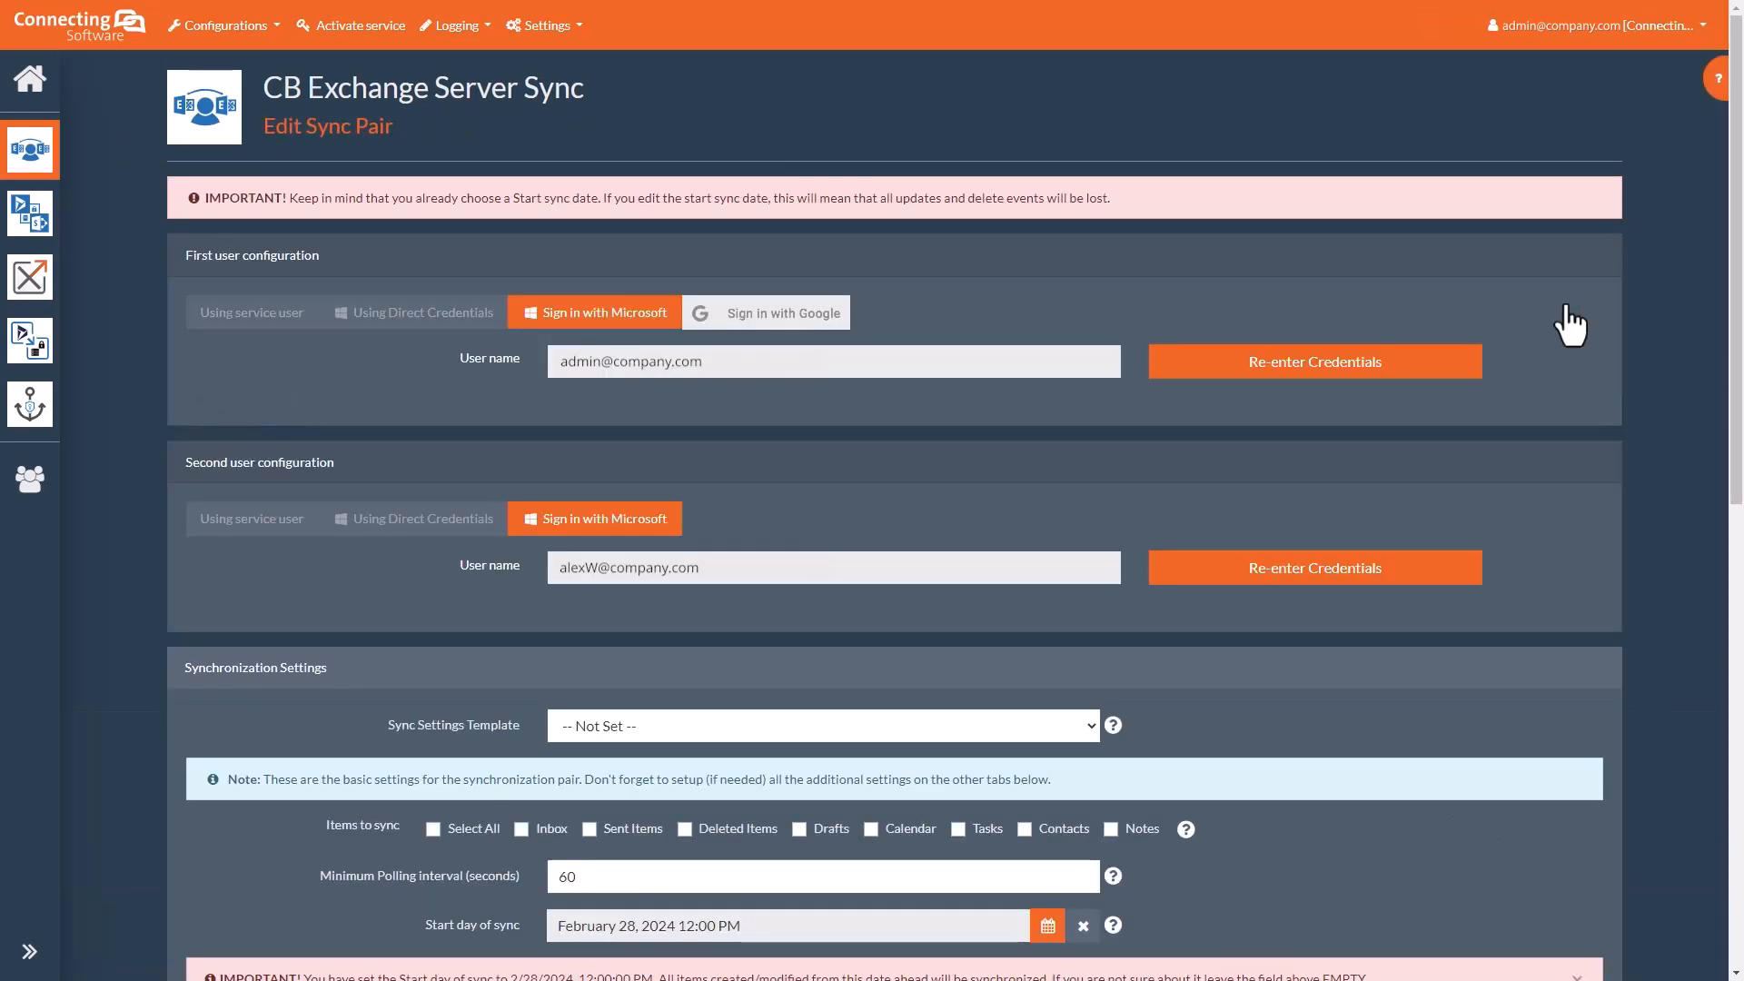
scroll(1499, 323, "down", 10)
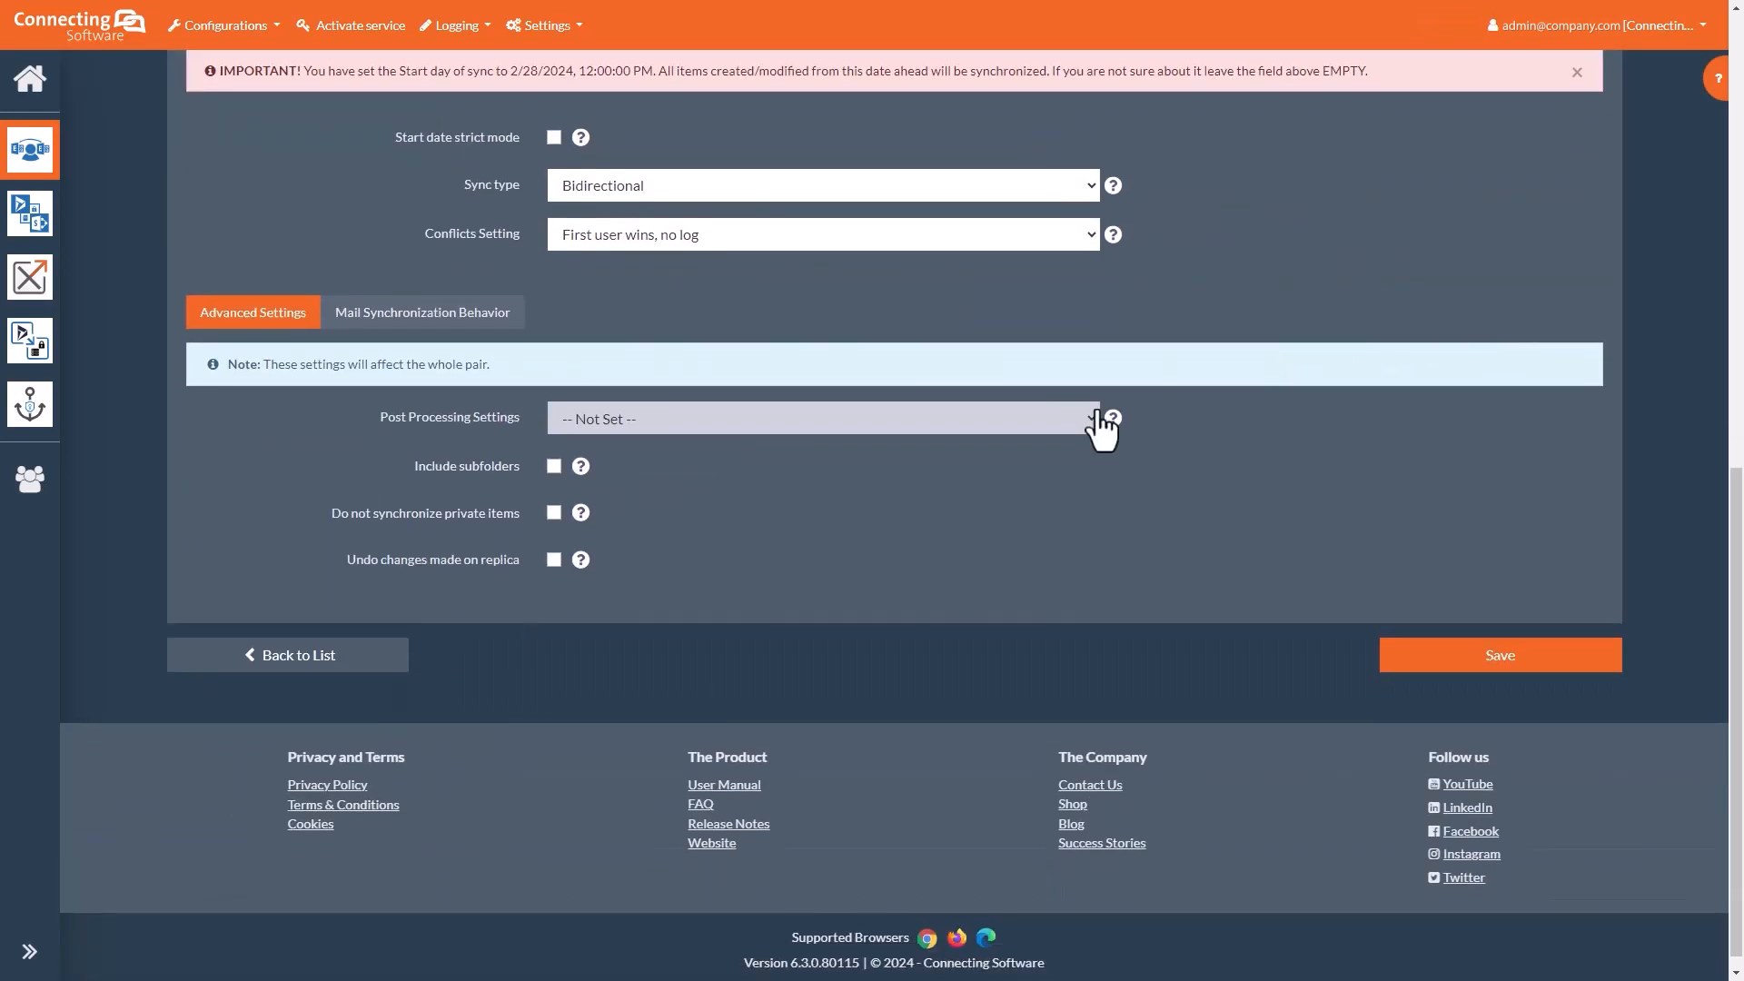
left_click(296, 659)
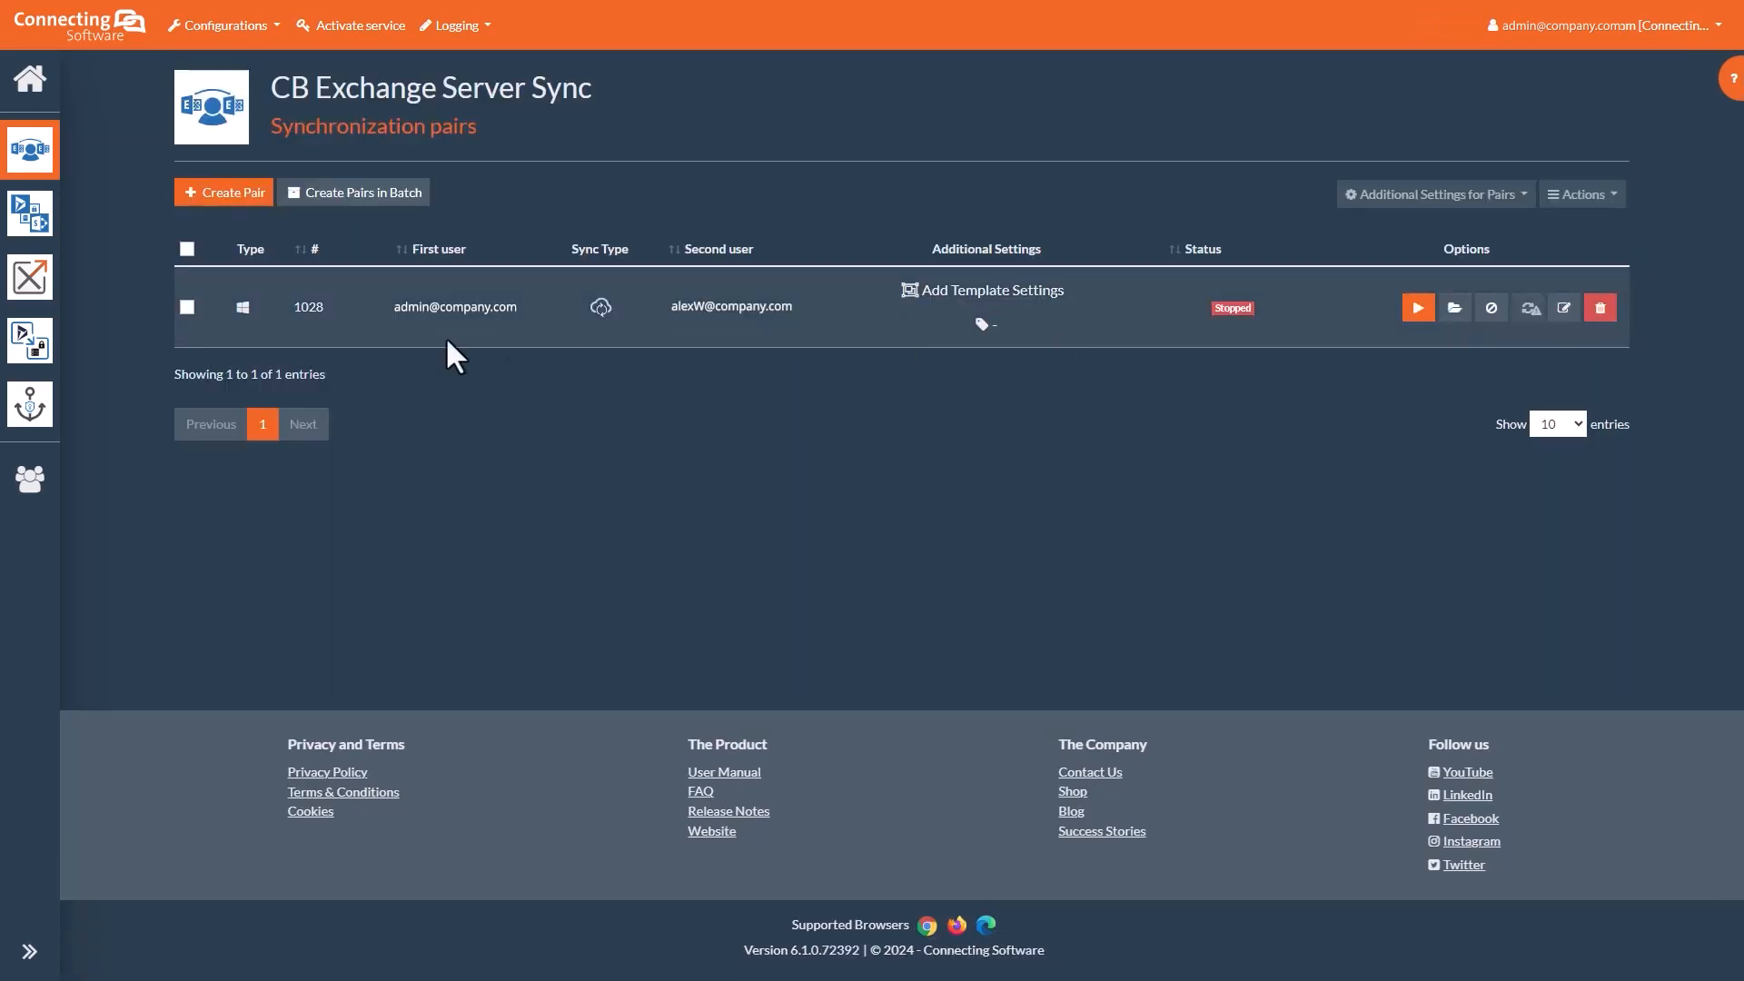
left_click(187, 307)
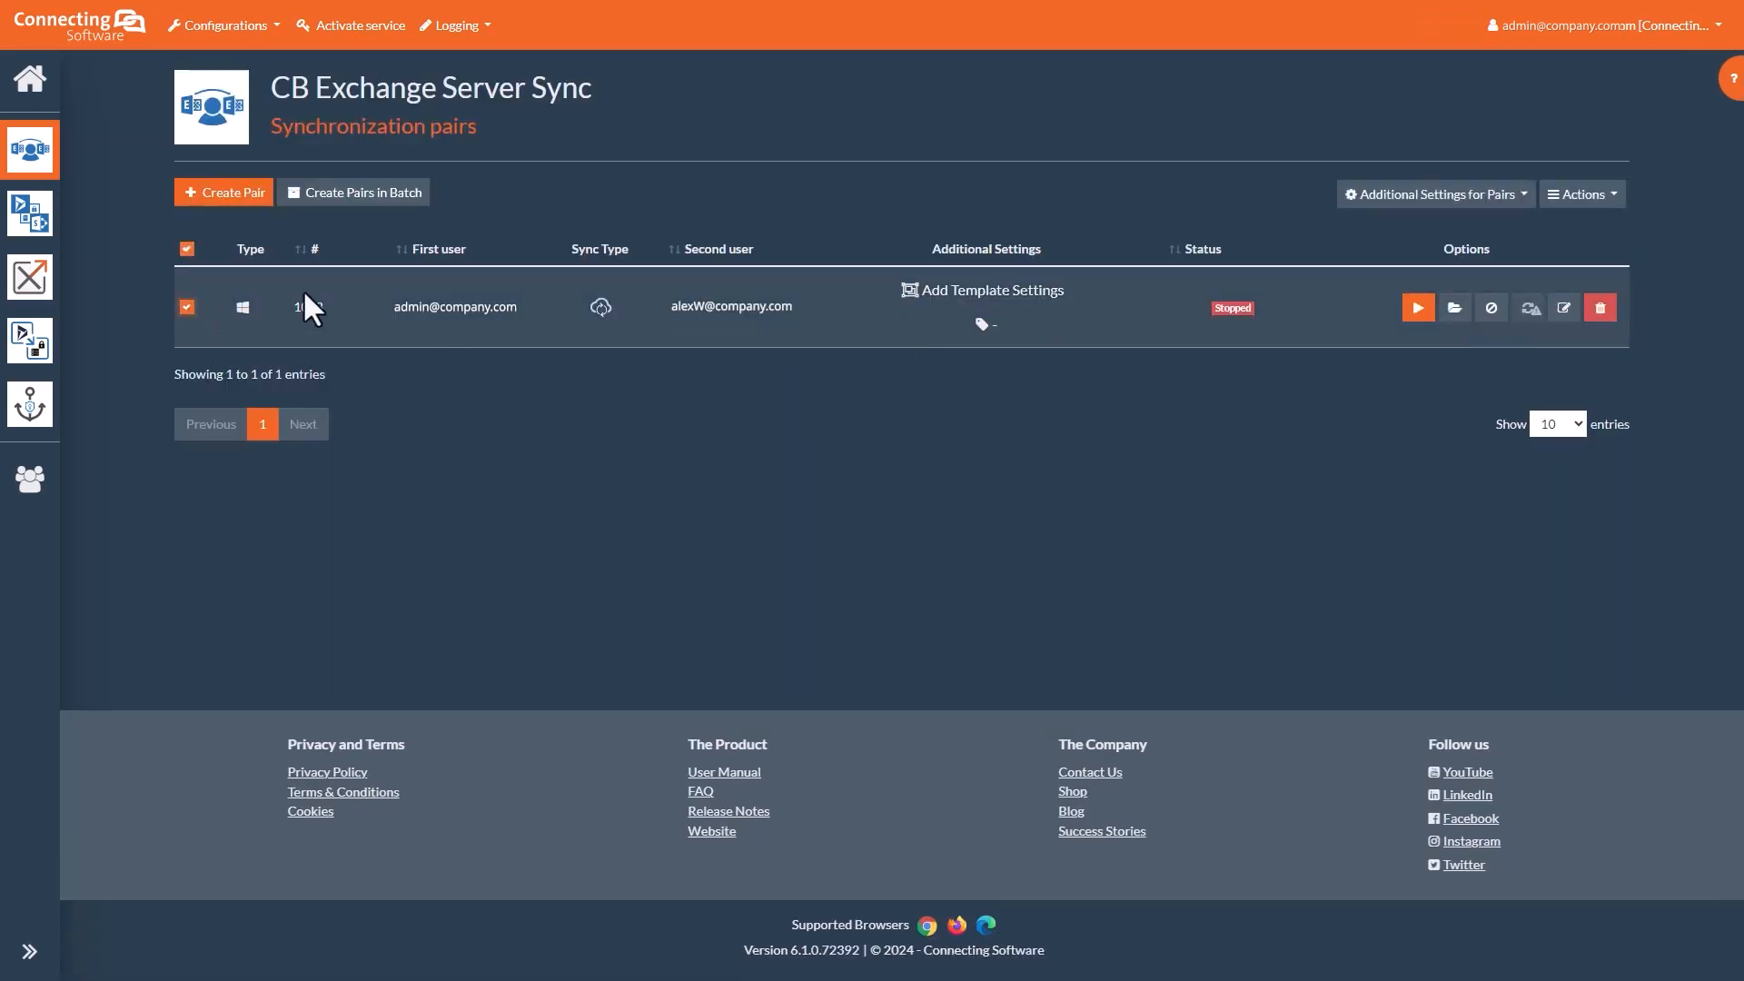
left_click(1604, 194)
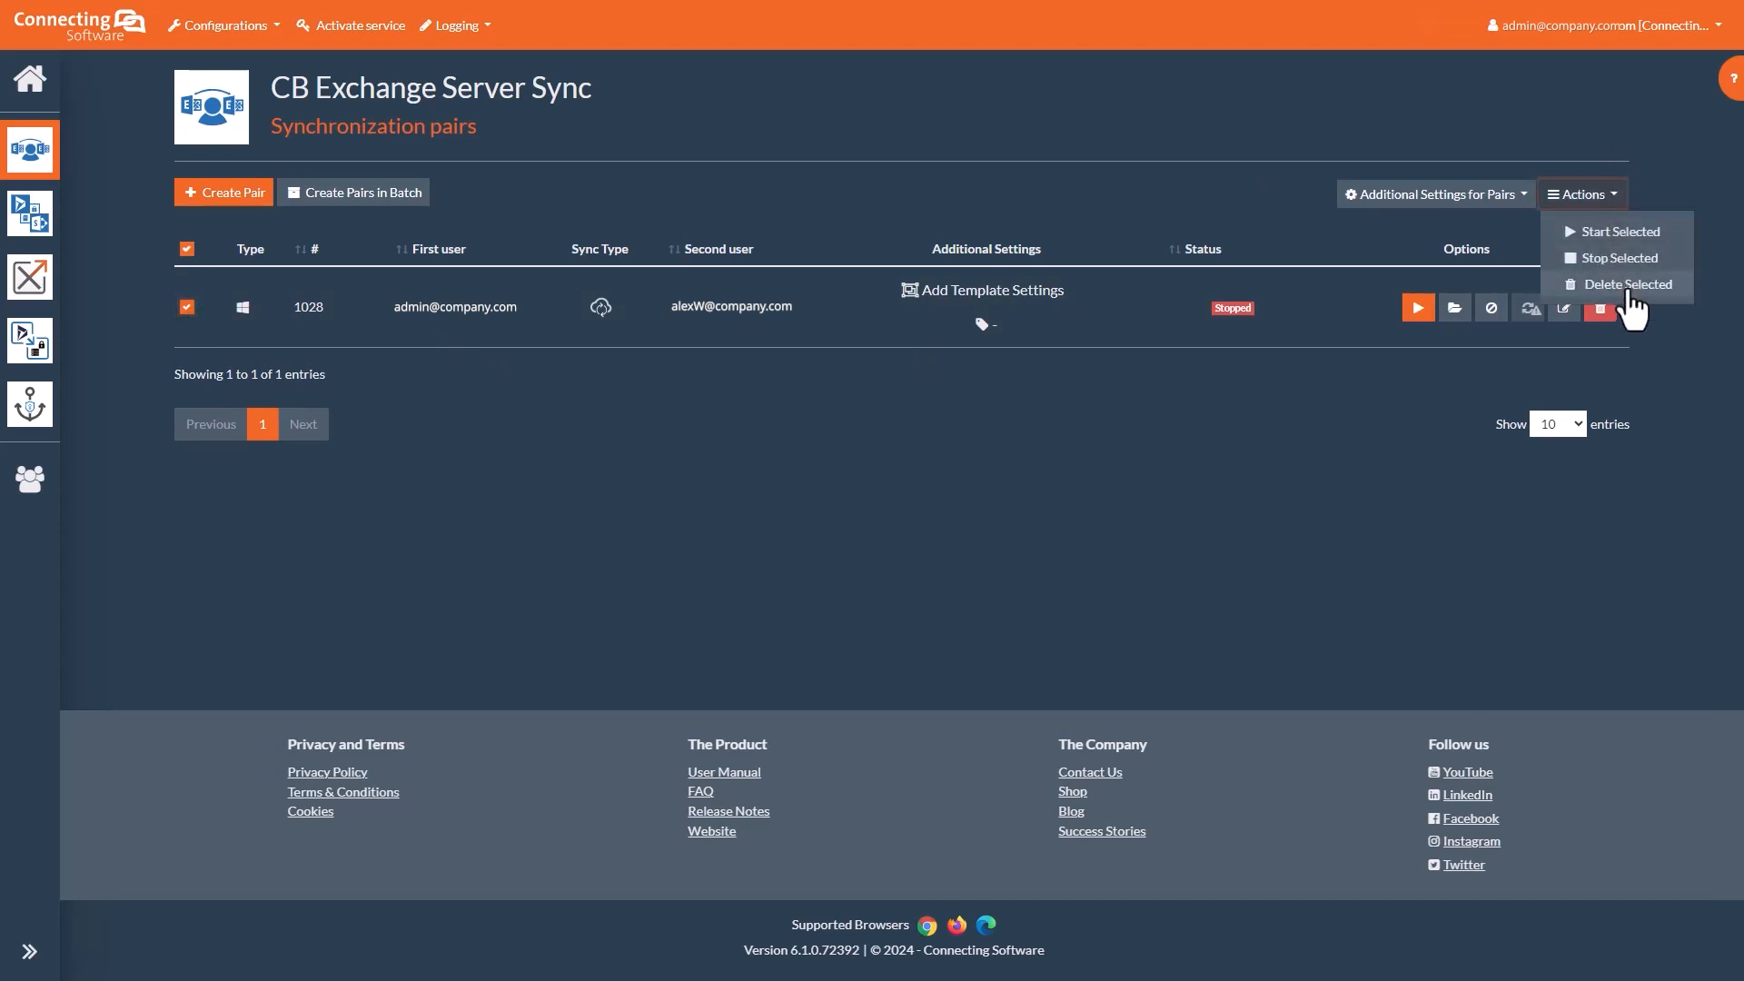
left_click(1392, 406)
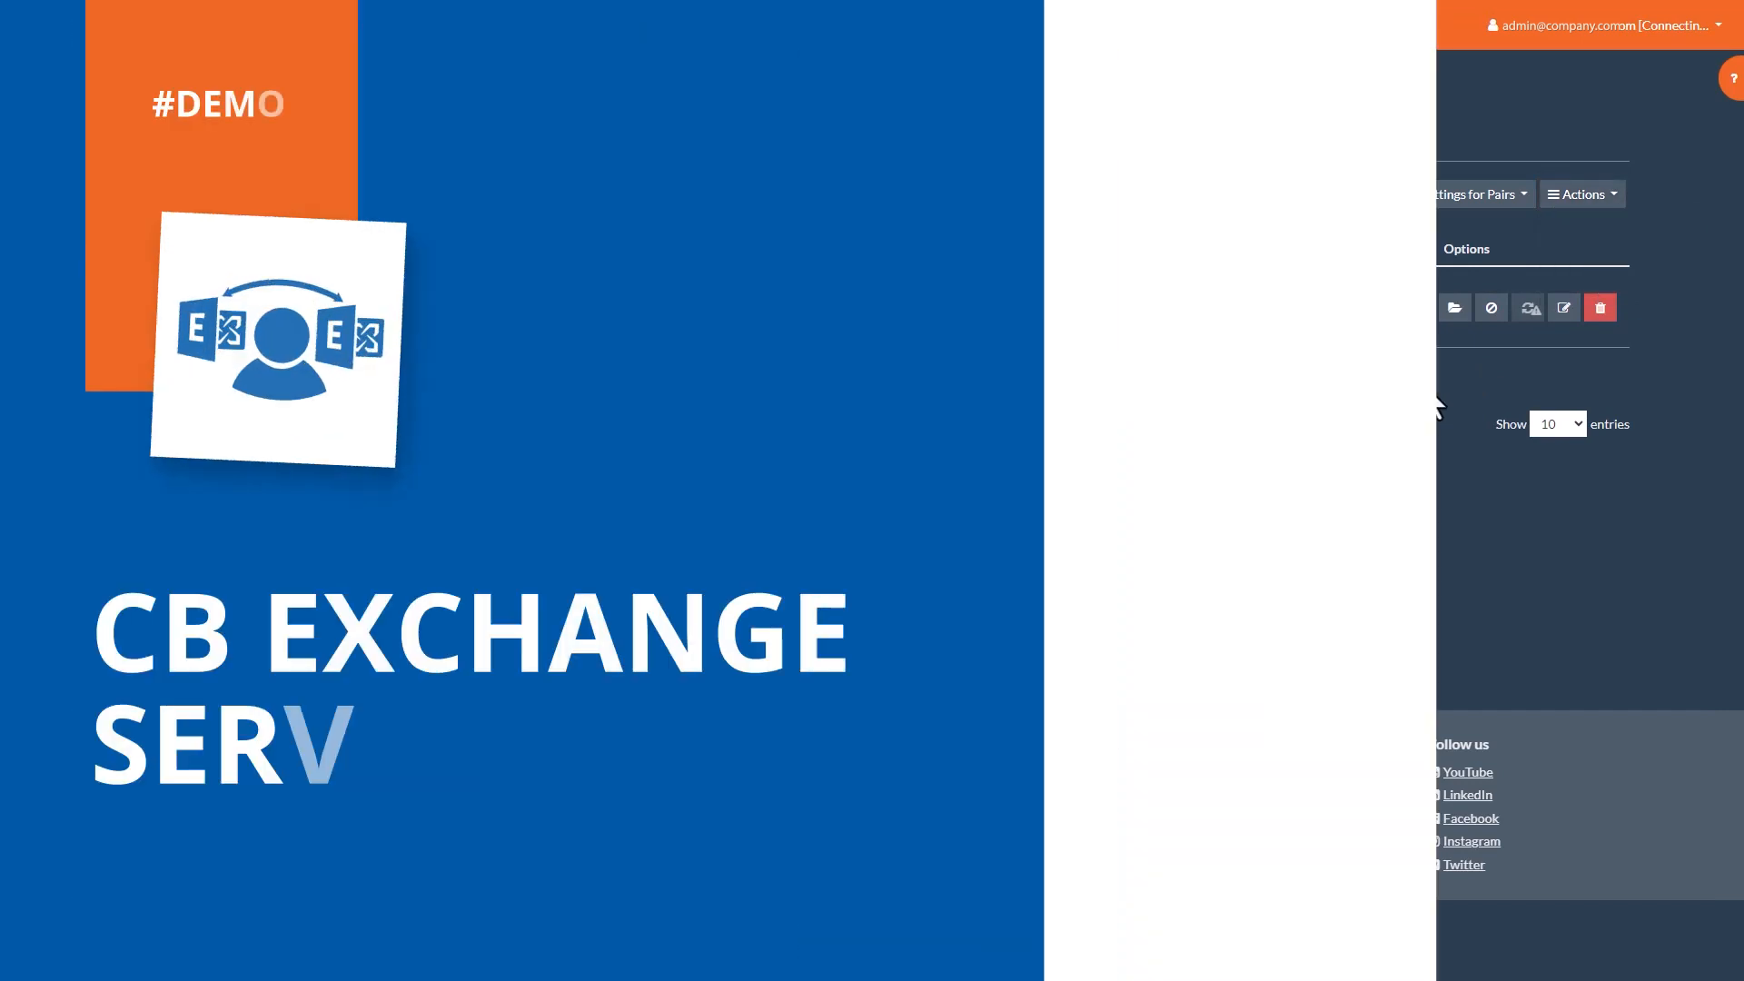